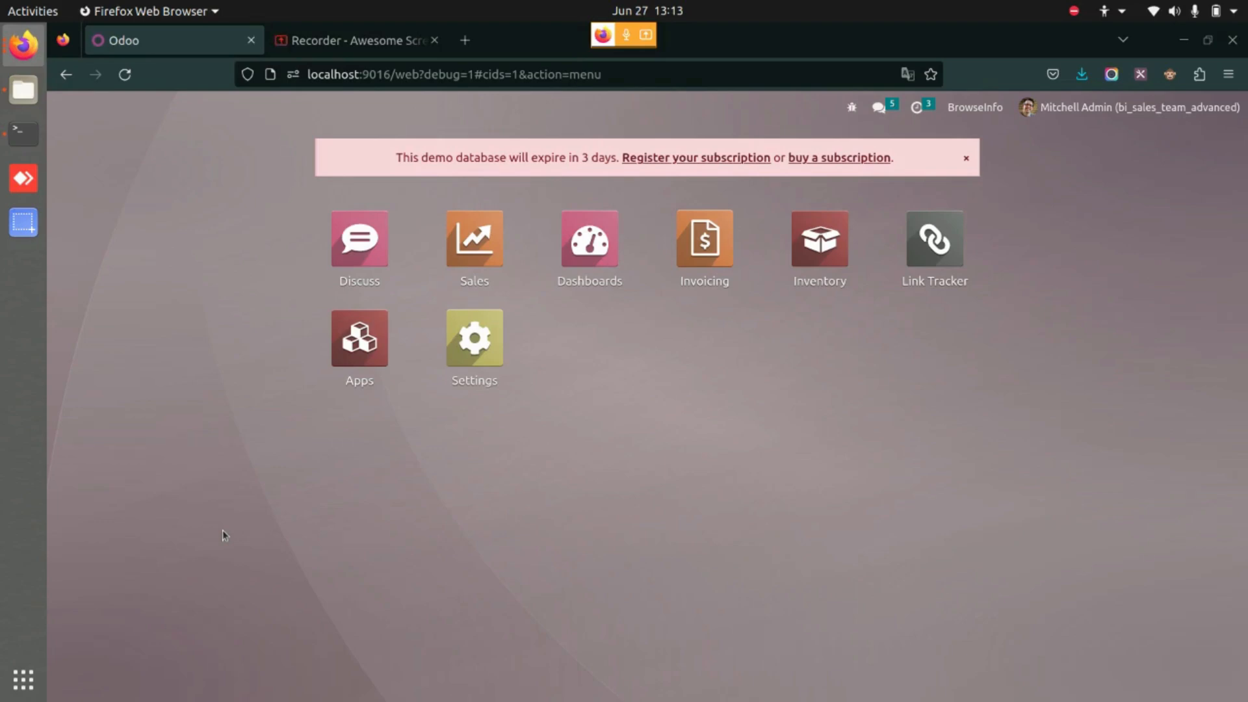
Open the admin user's record from the user management settings and set its Sales access right to Administrator
click(474, 339)
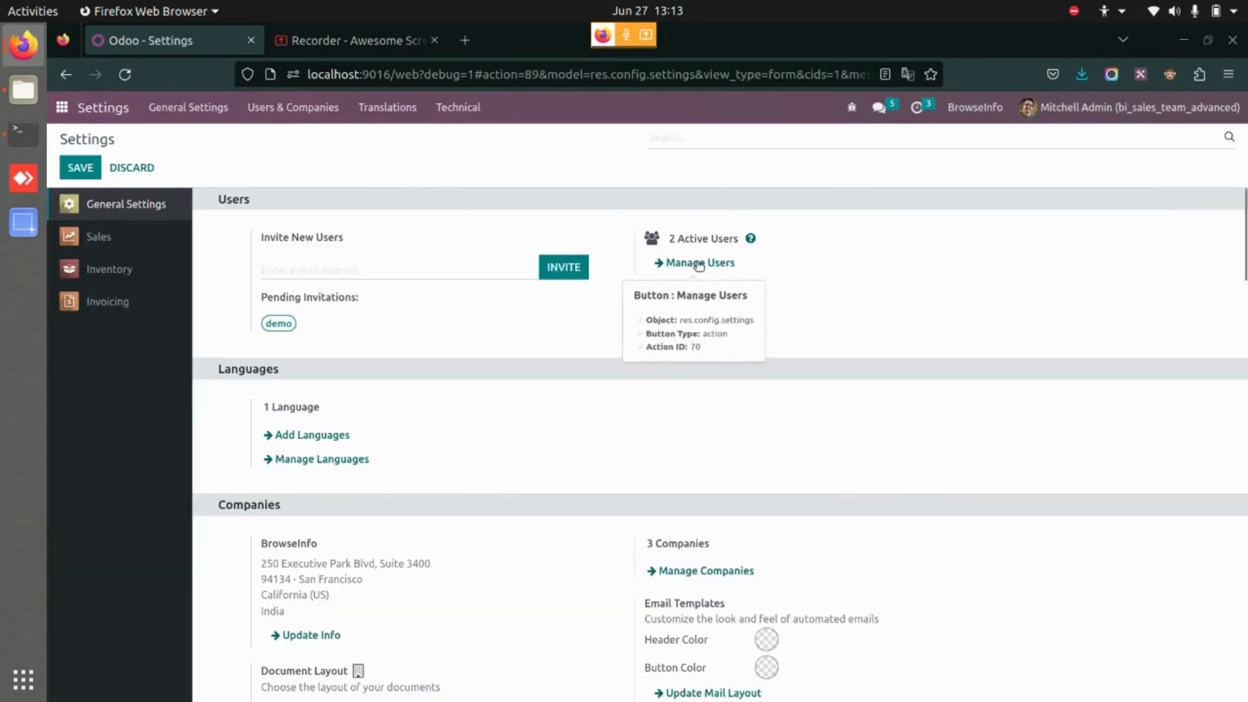
click(692, 261)
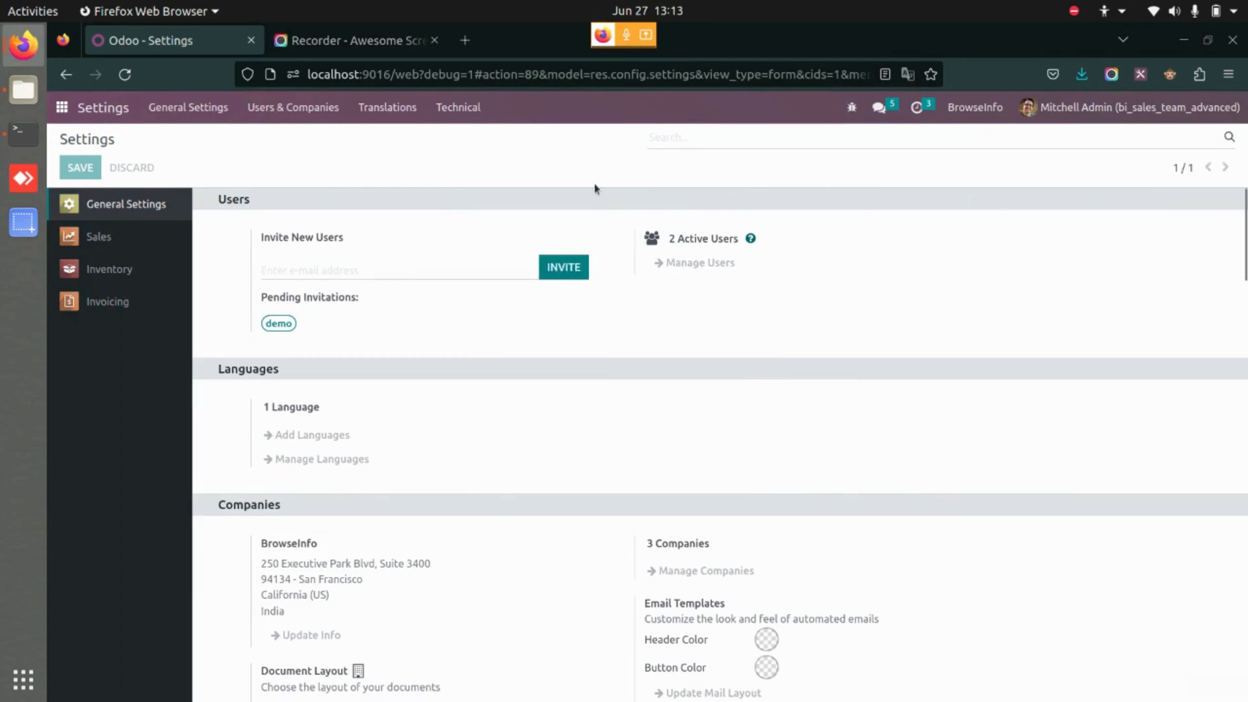
click(355, 276)
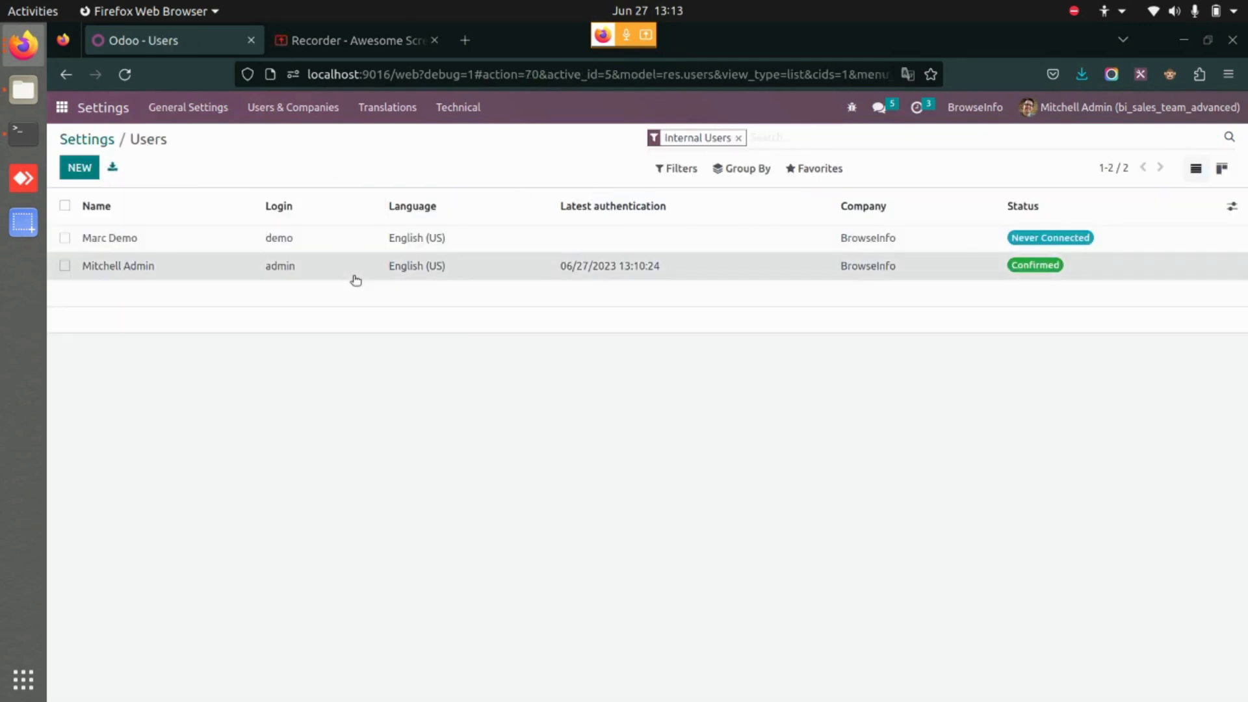
scroll(550, 360, down, 5)
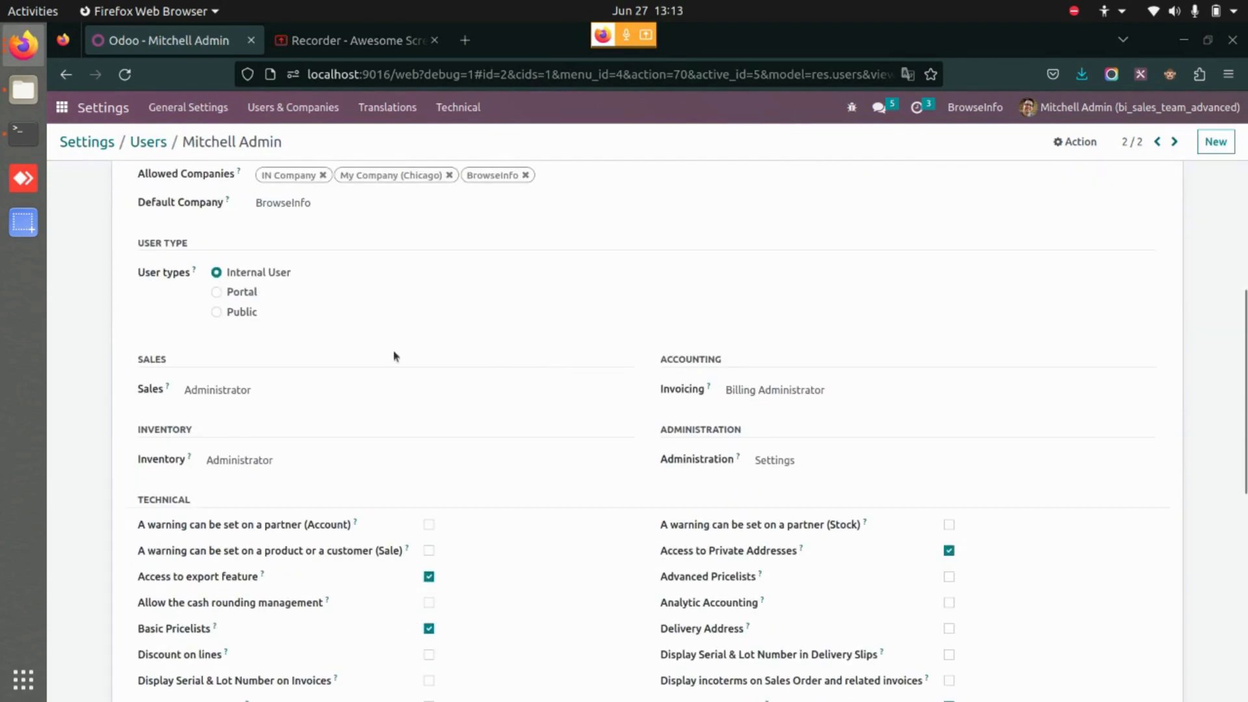
click(326, 390)
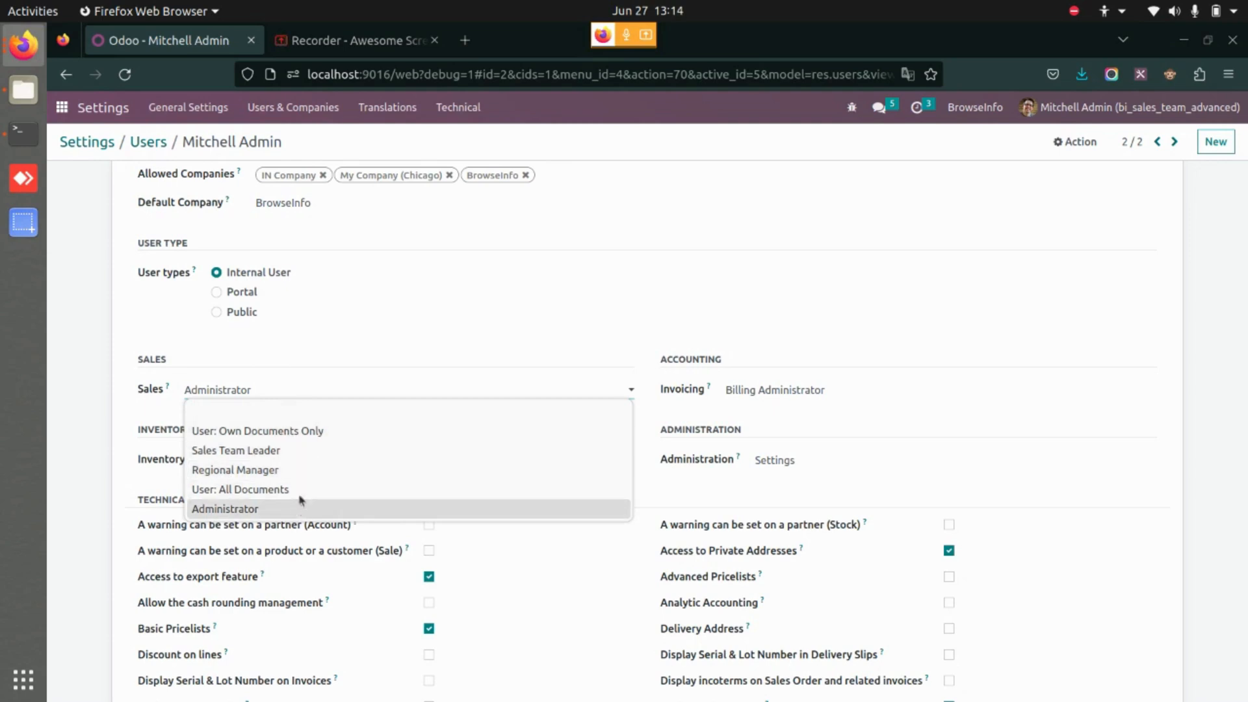
click(325, 509)
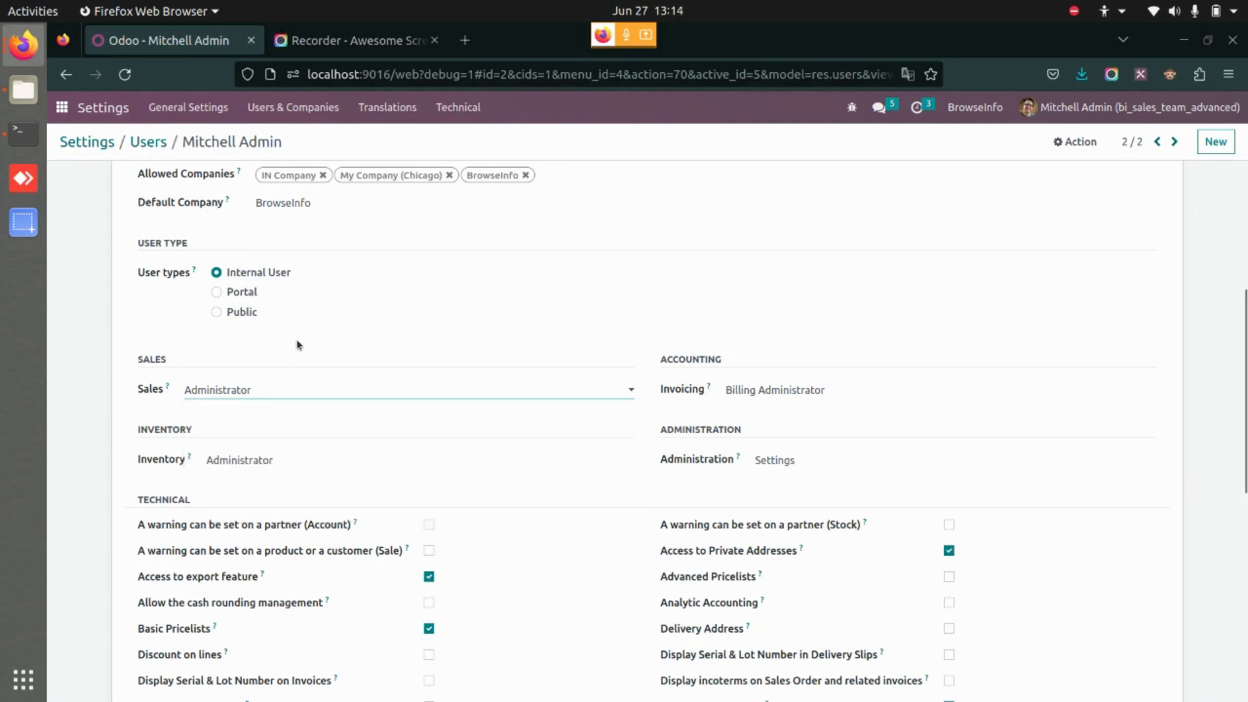
scroll(298, 341, up, 5)
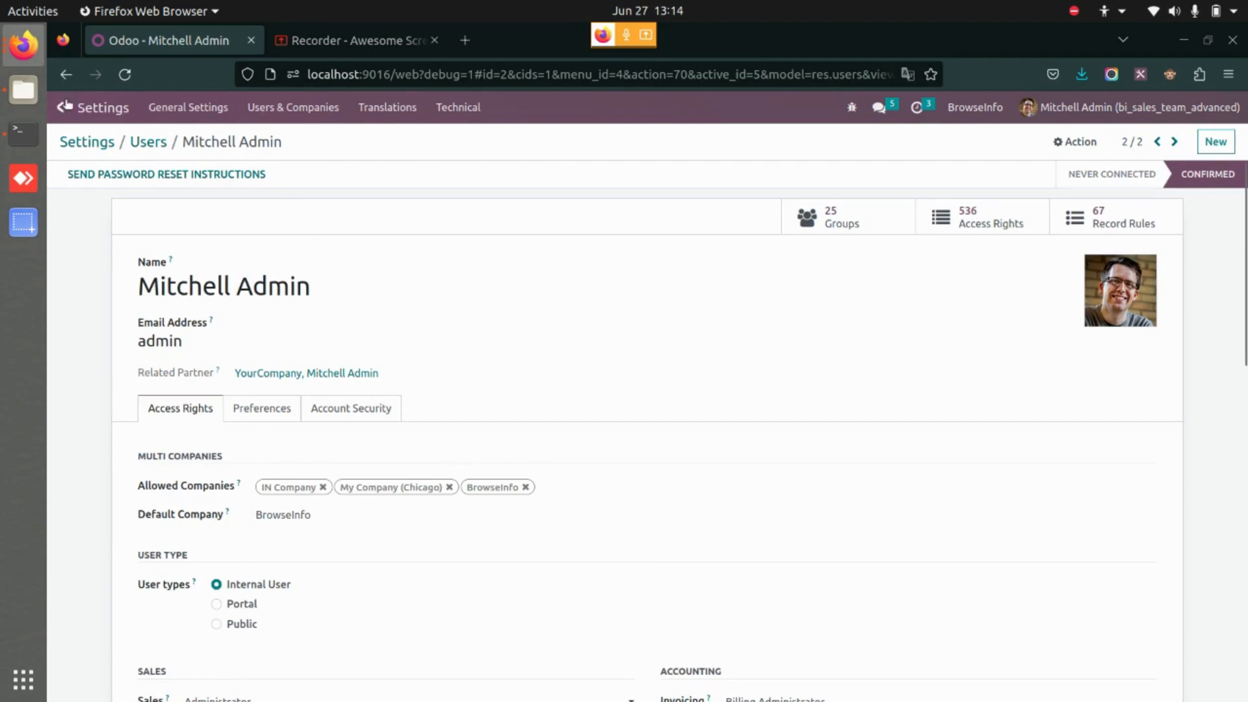
Go to the Sales app's sales team configuration and open the team named Sales
click(62, 107)
click(486, 259)
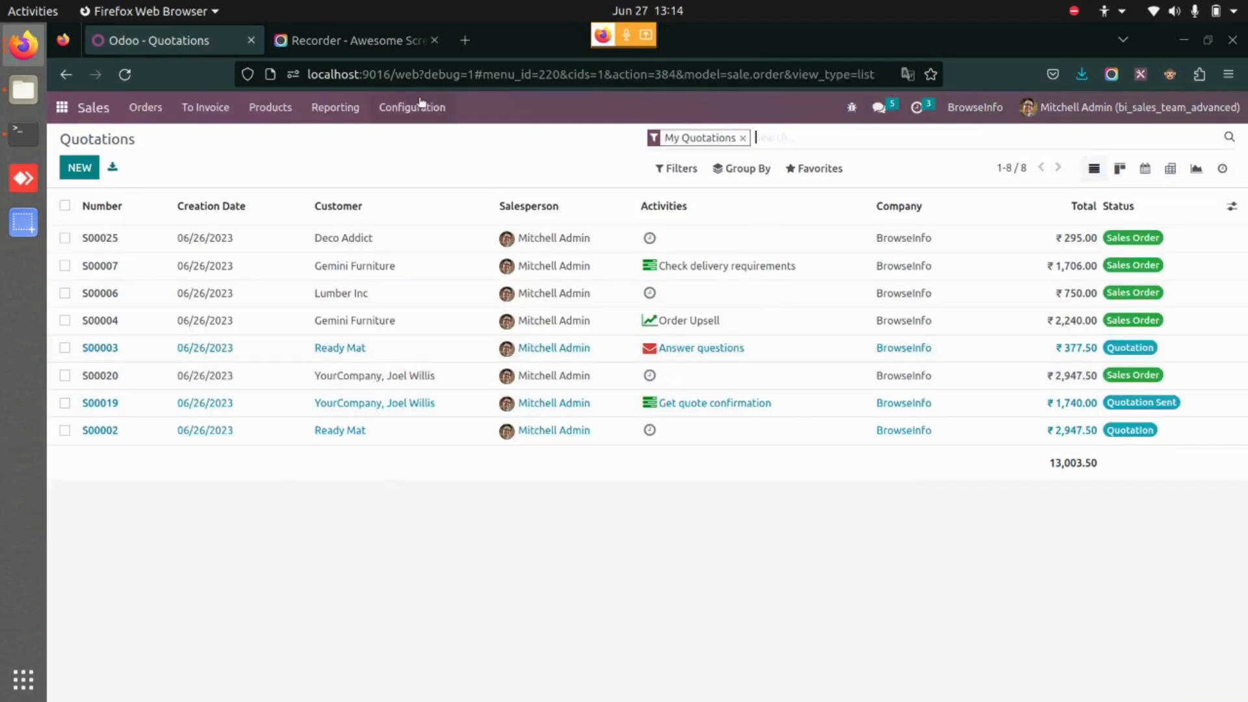
click(421, 104)
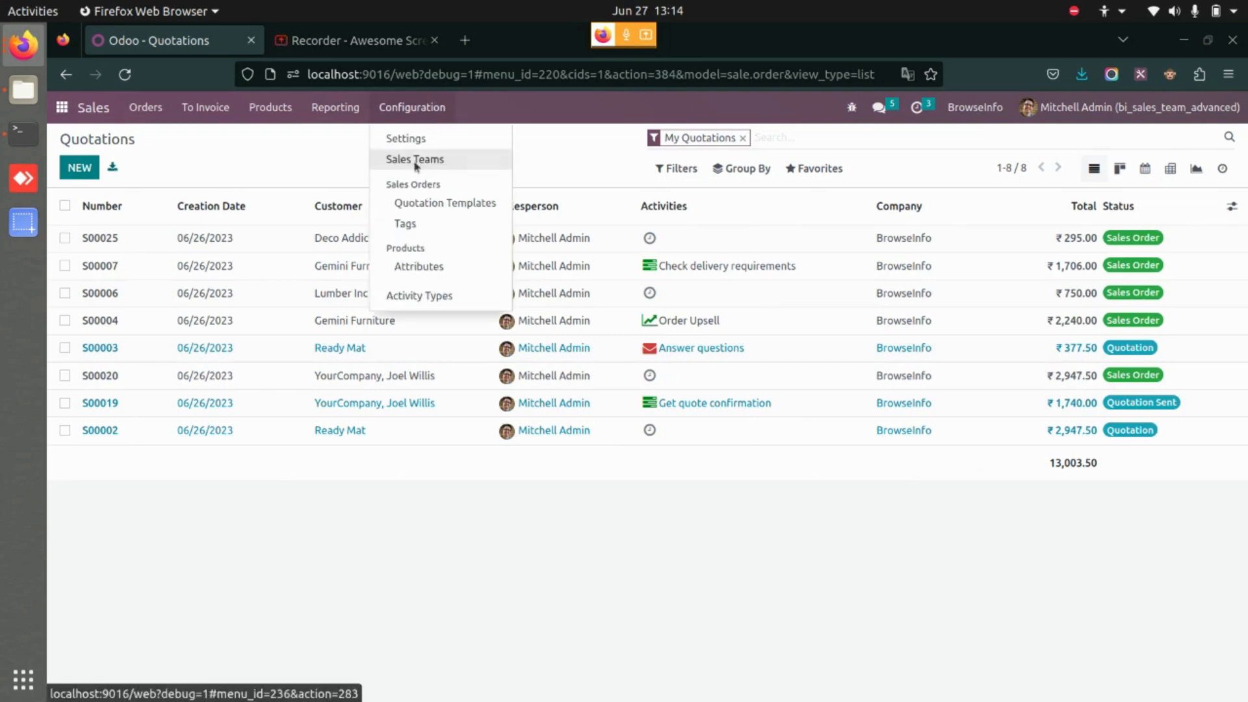
click(417, 164)
click(186, 236)
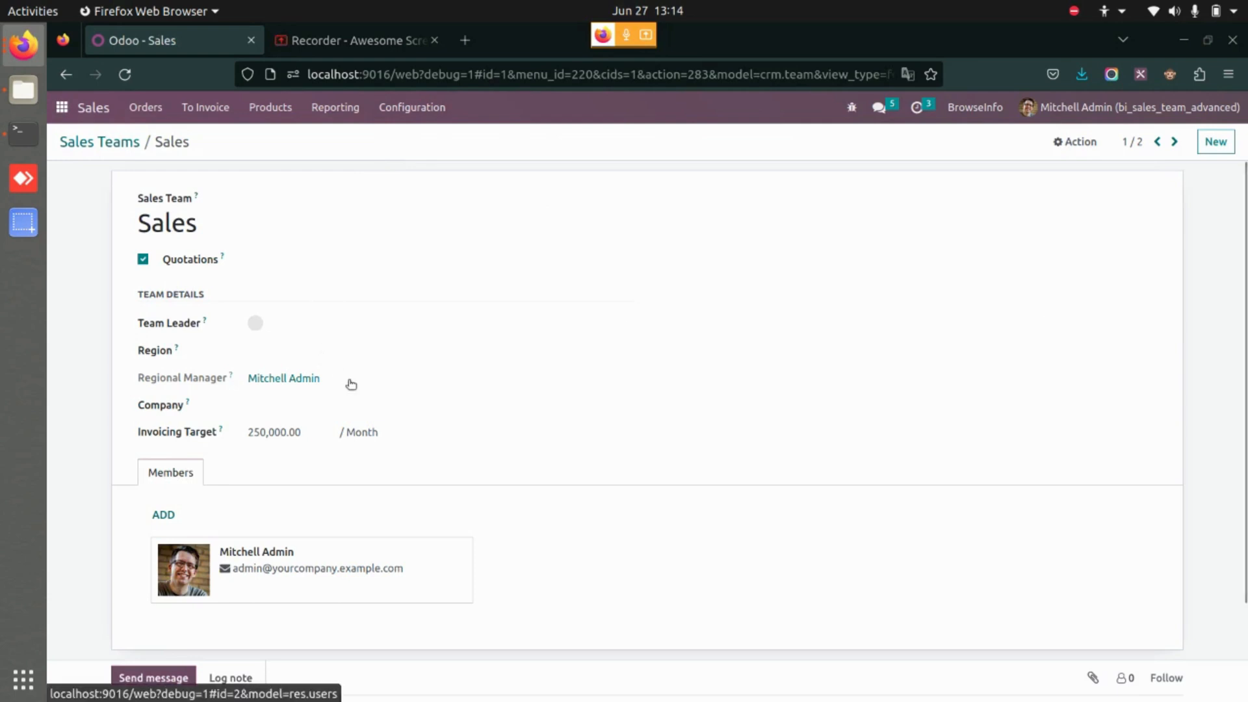
Set the Sales team's region to New York and its team leader to the admin user, and save the record
click(280, 349)
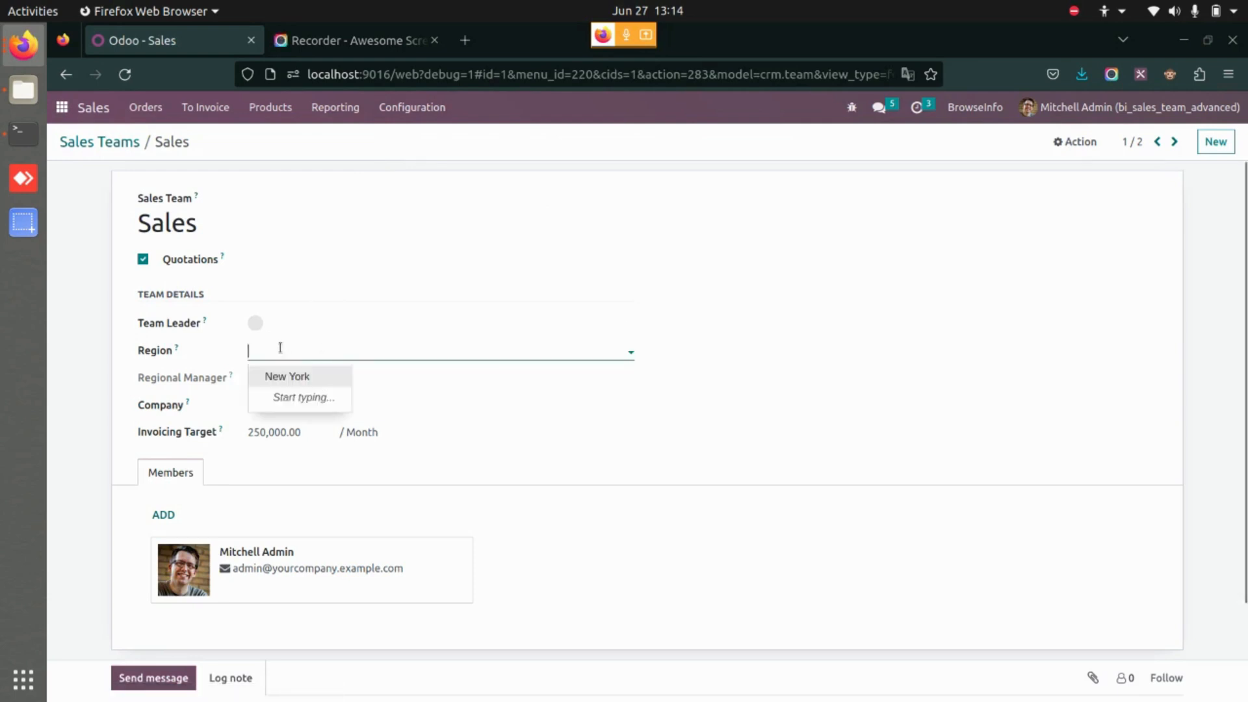
click(309, 378)
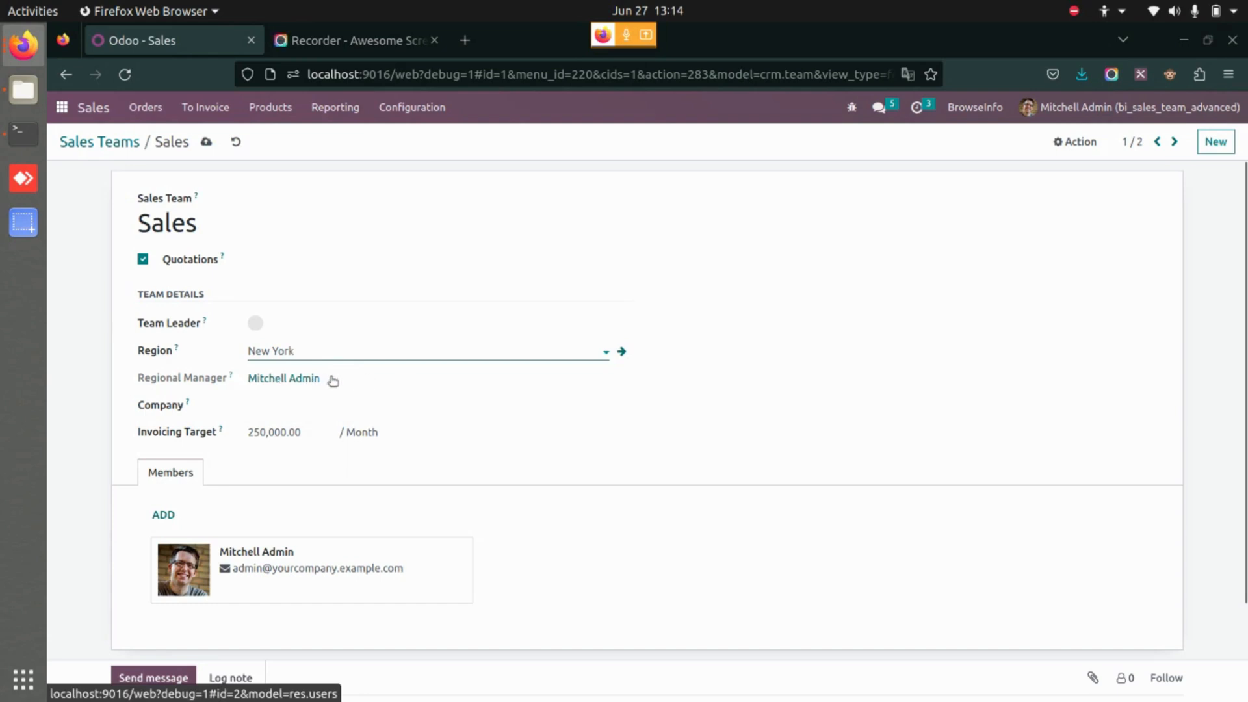
click(351, 319)
click(314, 368)
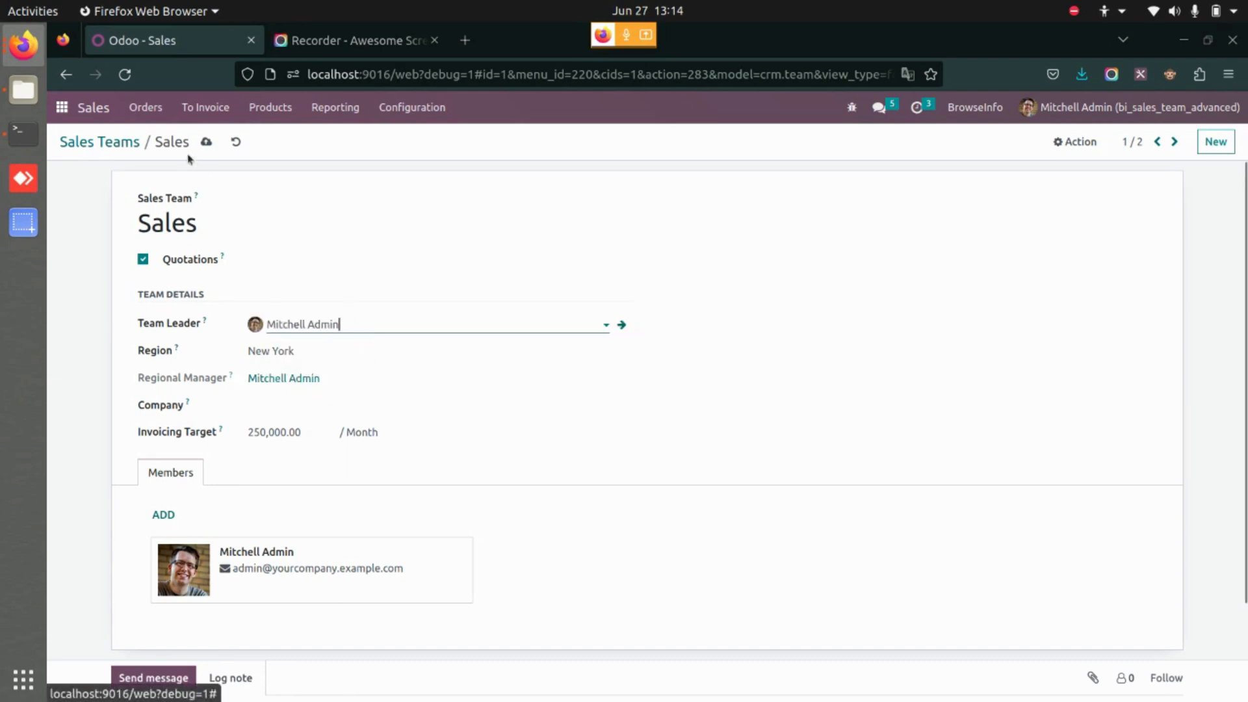
click(206, 142)
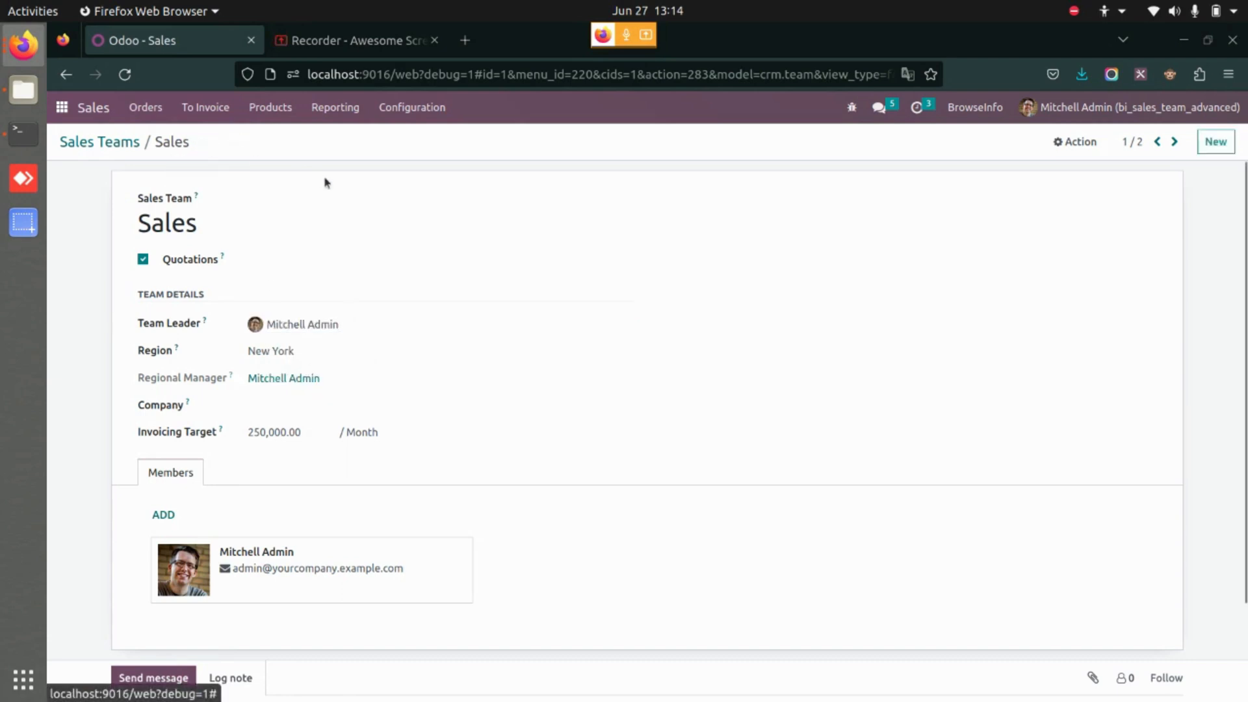
Create a quotation for Azure Interior with one [FURN_6666] Acoustic Bloc Screens line and confirm it as a sales order
click(145, 107)
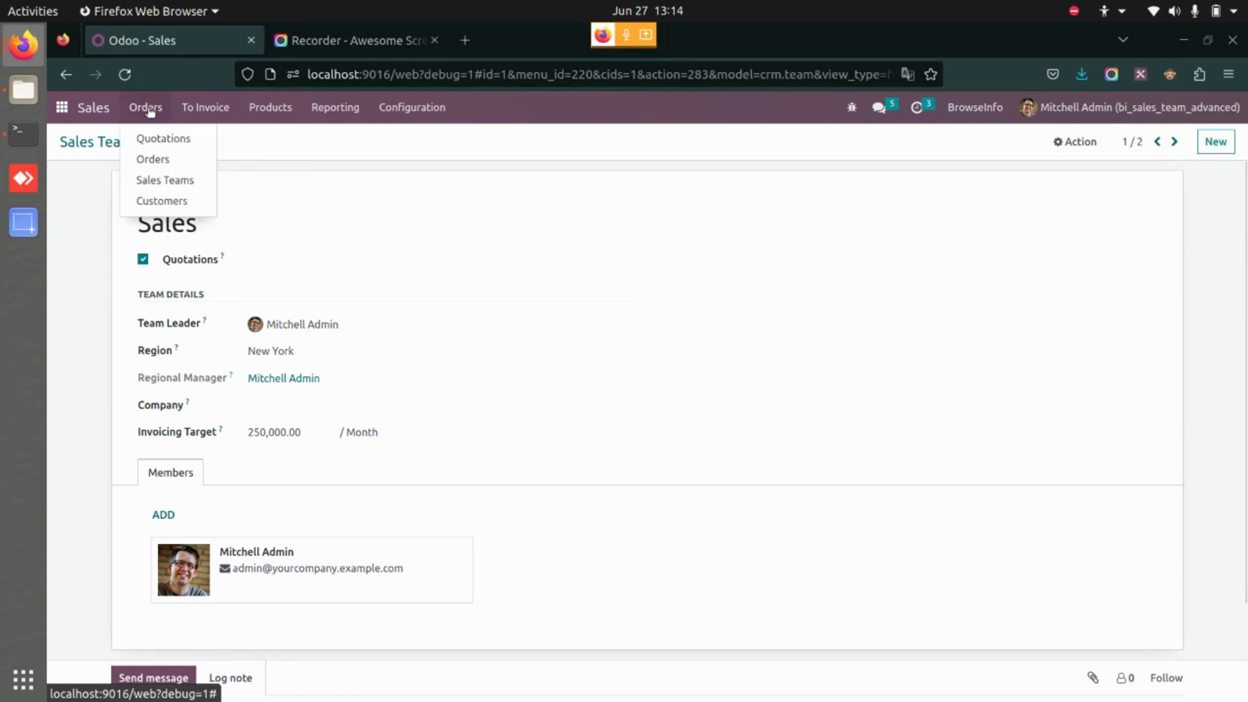
click(170, 139)
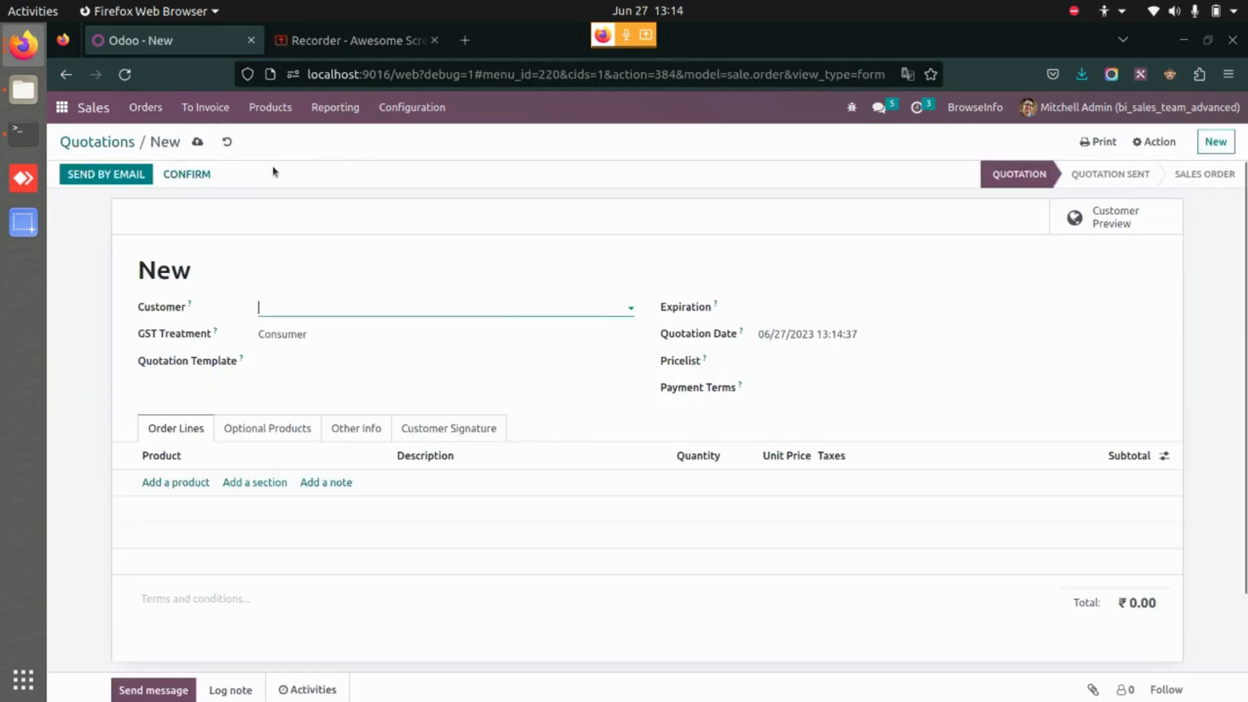
click(322, 312)
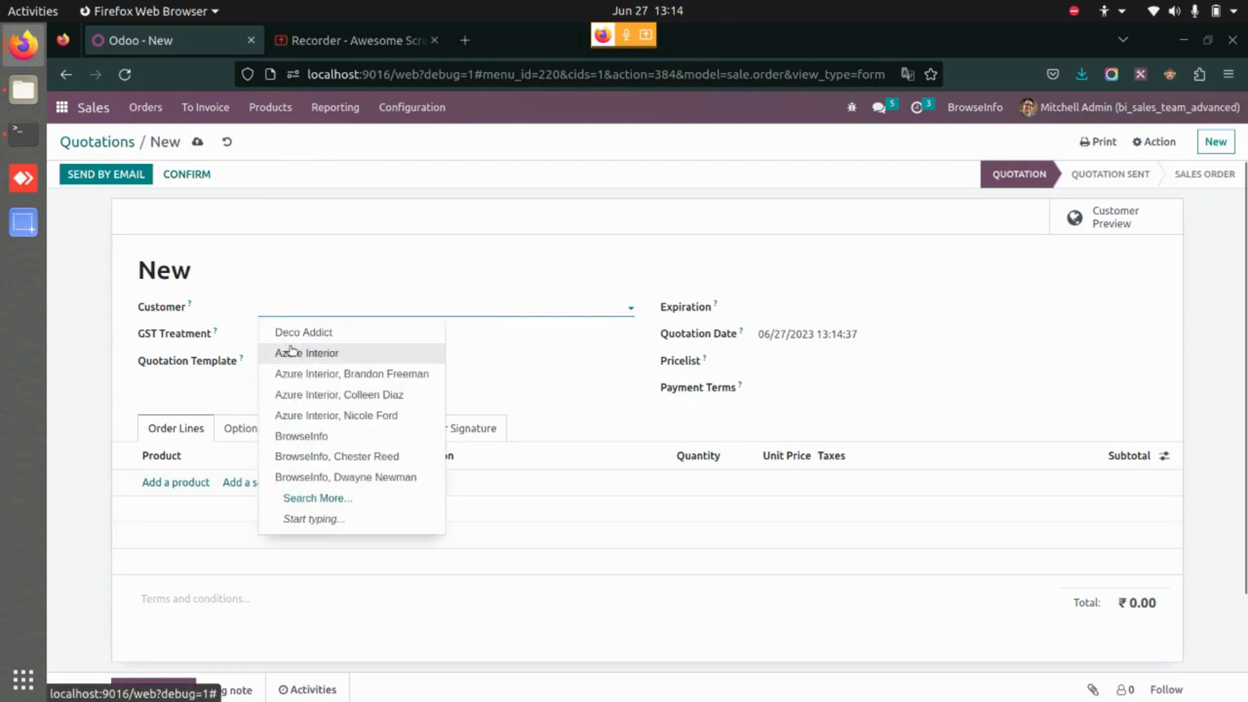
click(288, 351)
click(188, 503)
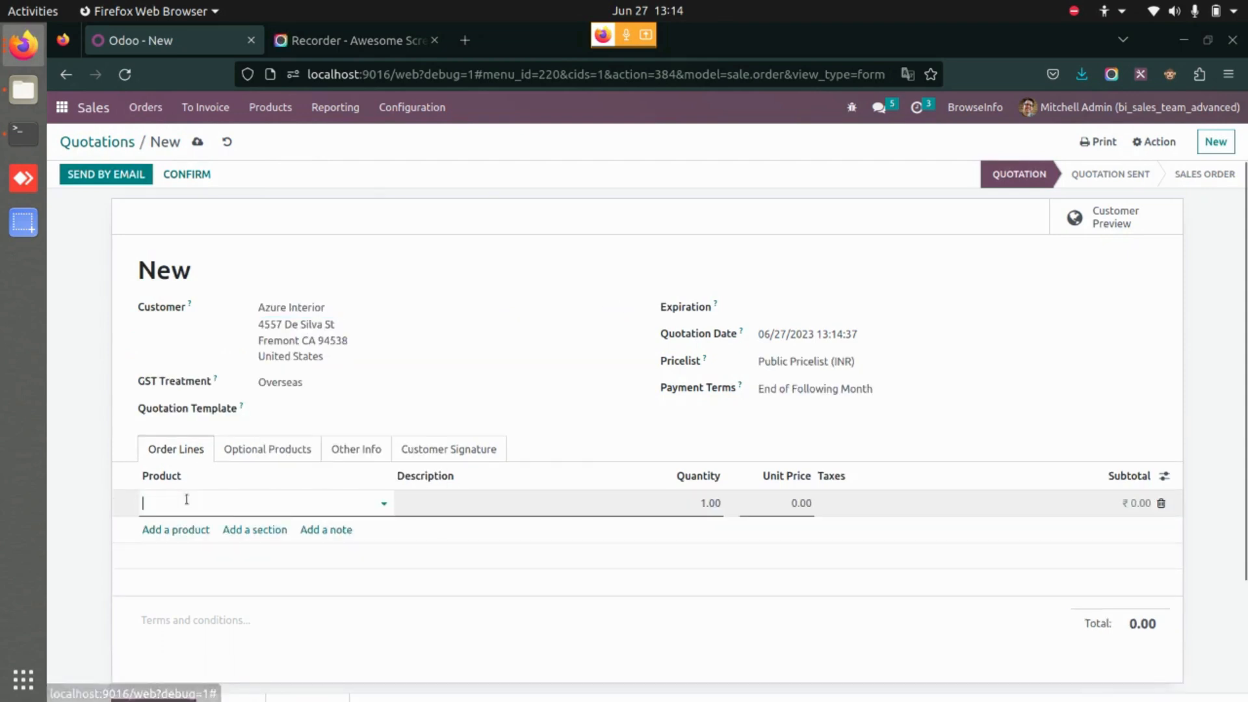
click(321, 293)
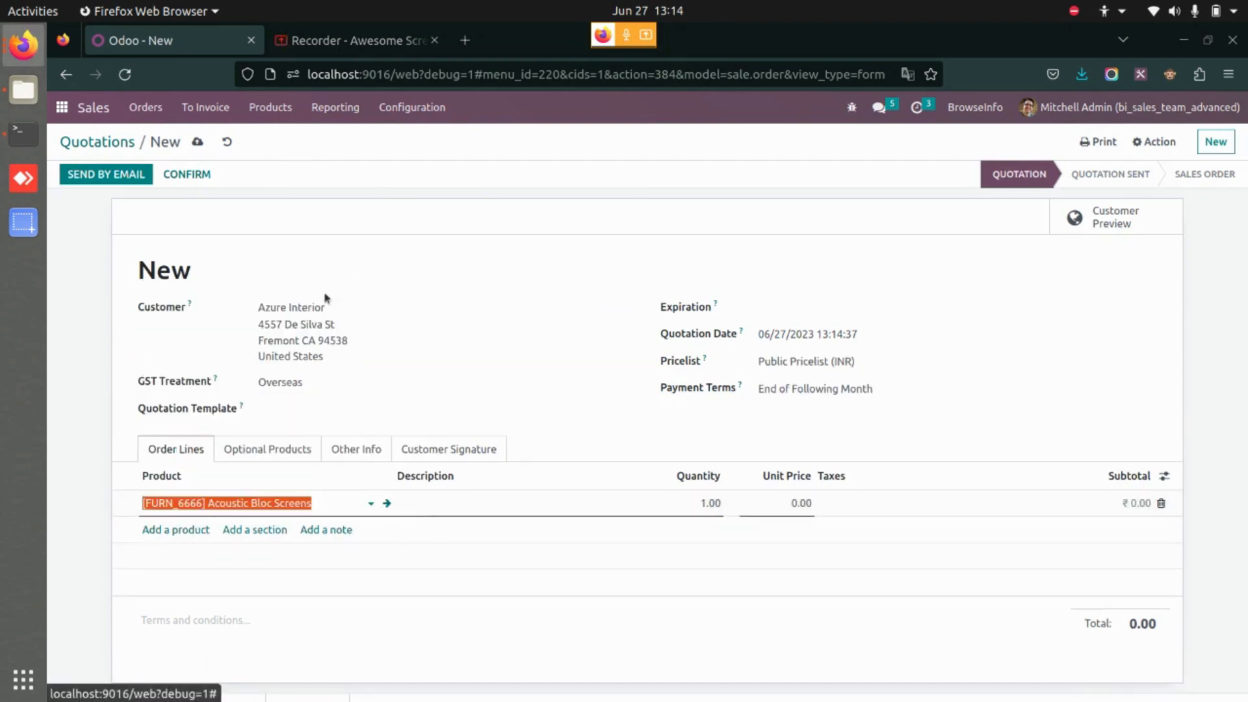
click(186, 177)
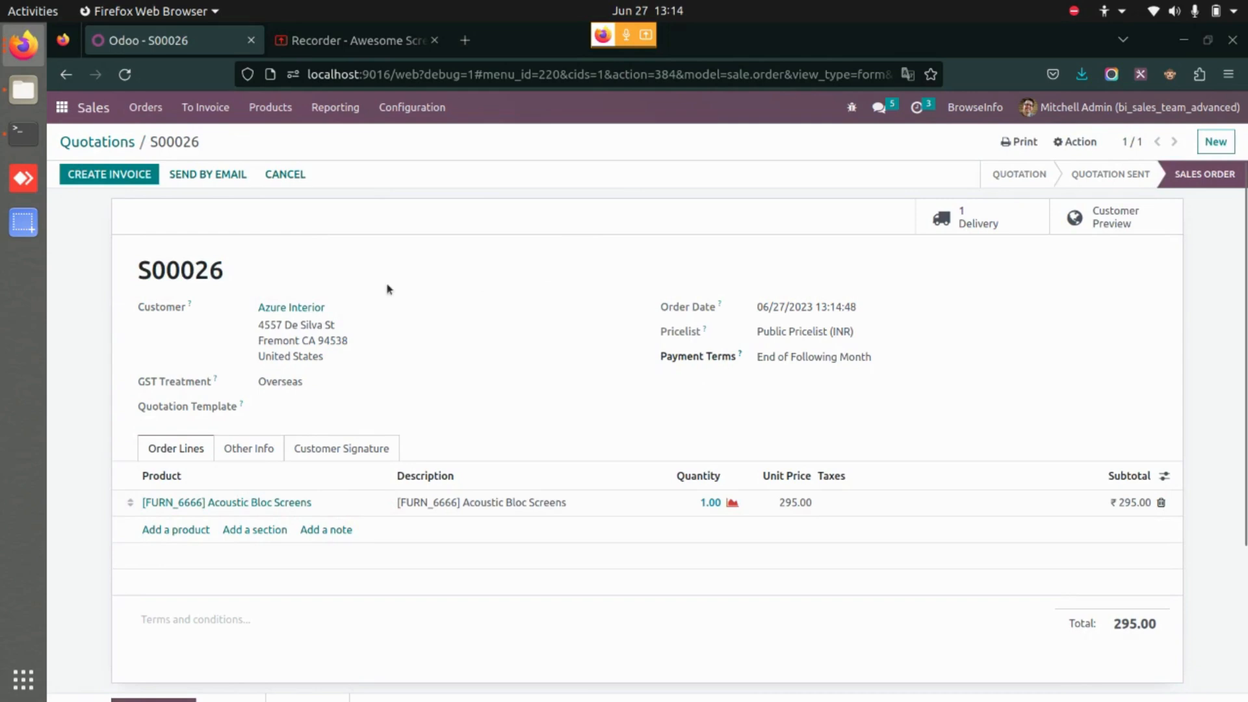
Examine the team leader, region and regional manager in the other information of the confirmed sales order
click(260, 447)
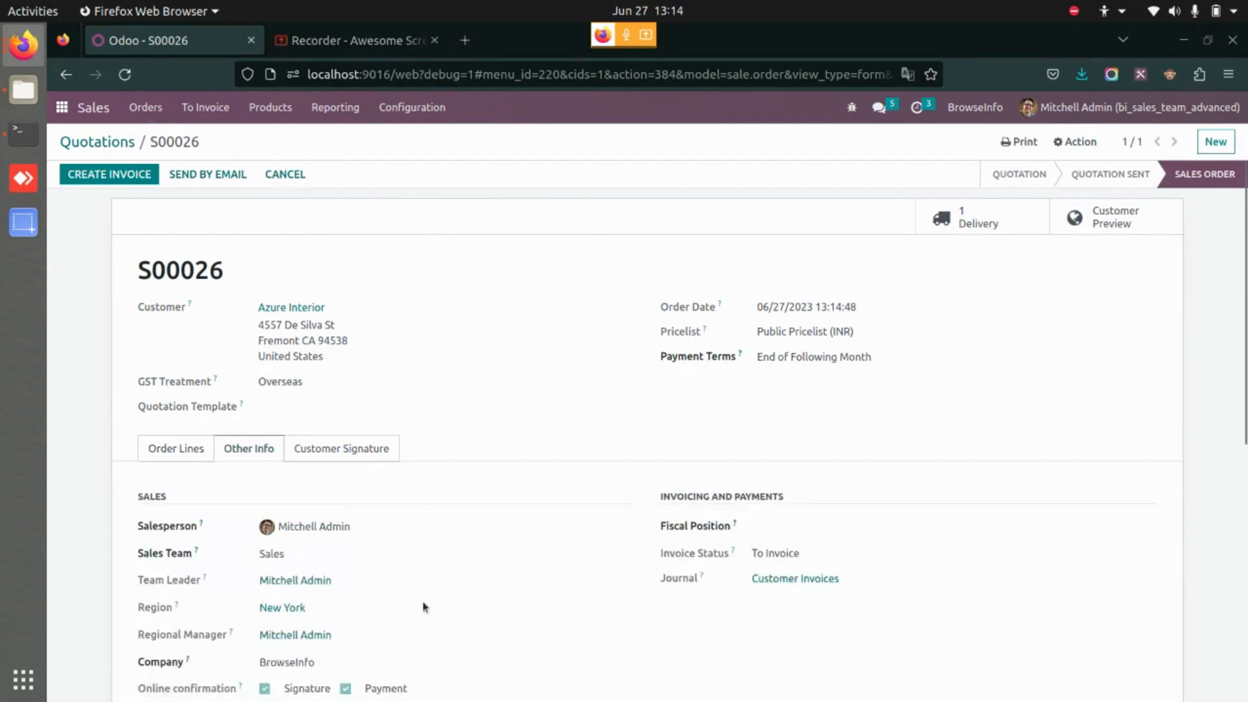
scroll(423, 608, down, 1)
scroll(421, 613, down, 3)
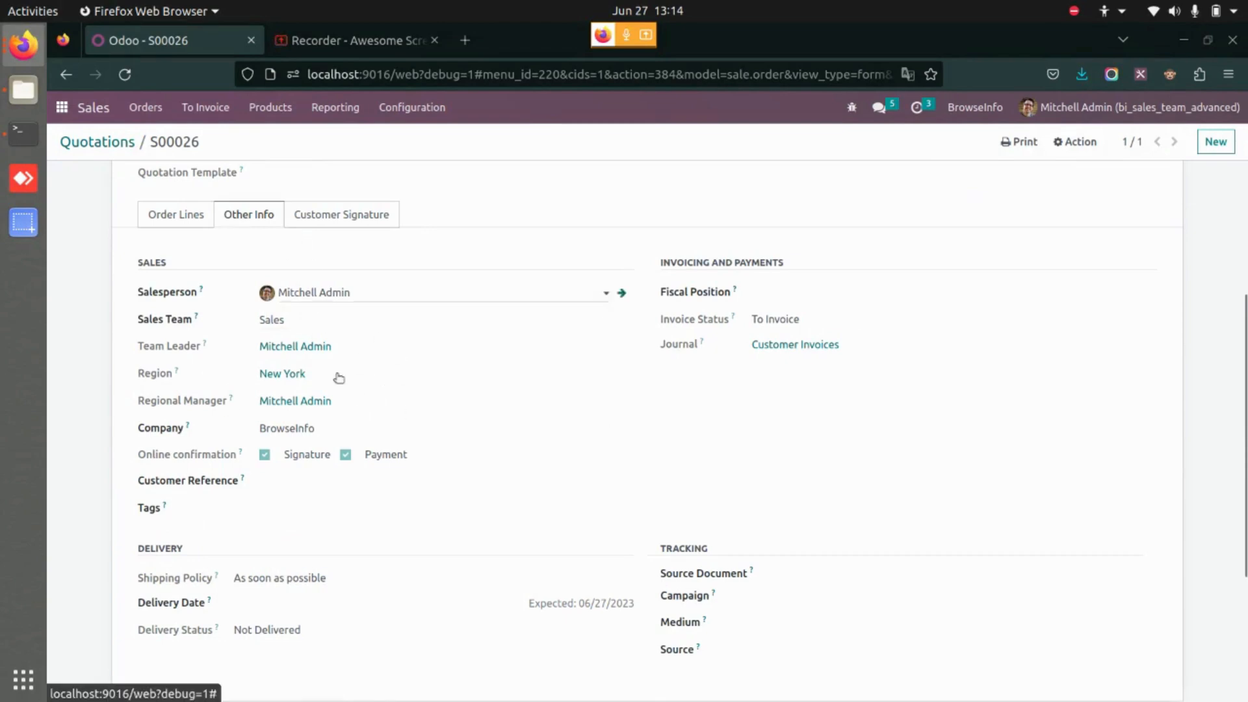
scroll(337, 398, up, 3)
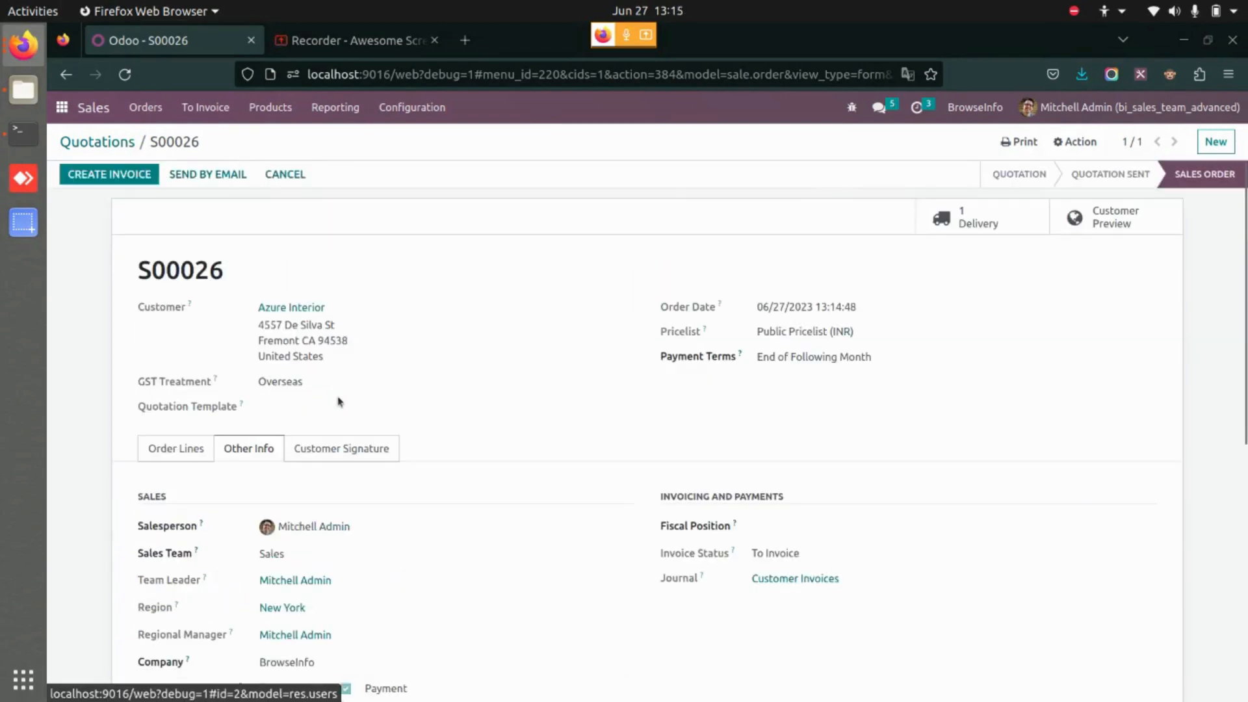
Create a regular invoice from the sales order, view the draft and confirm it
click(109, 174)
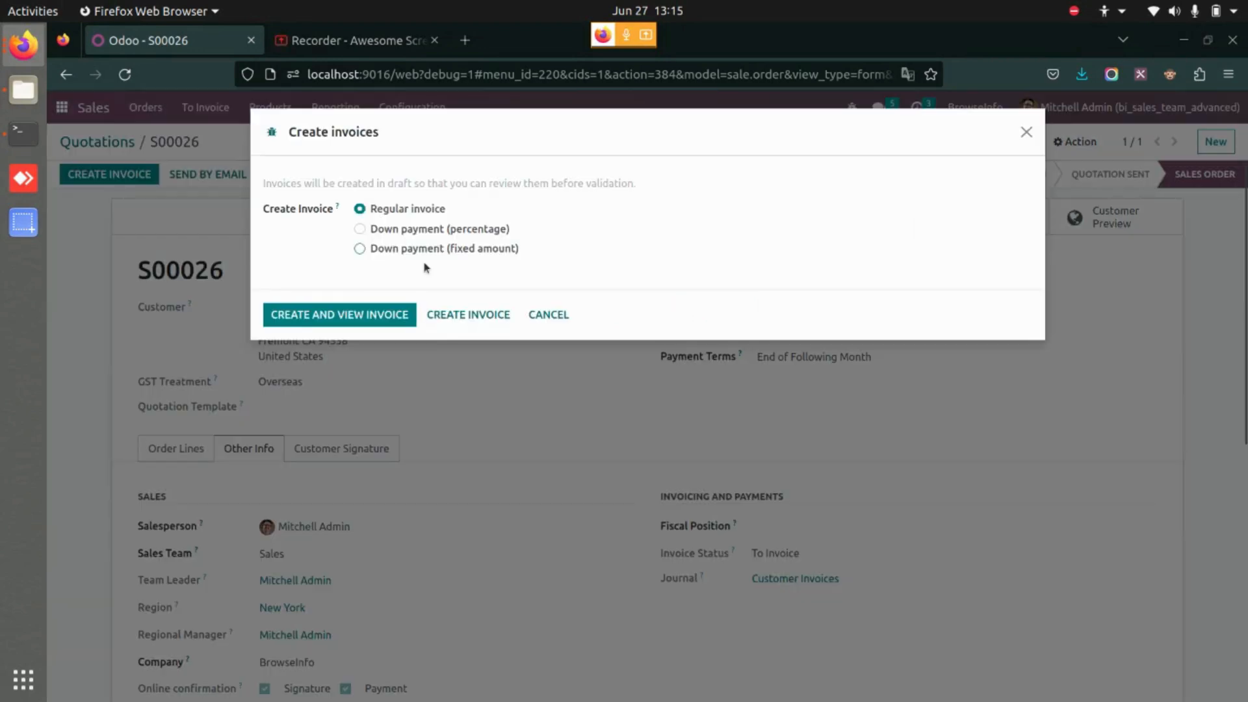
click(354, 315)
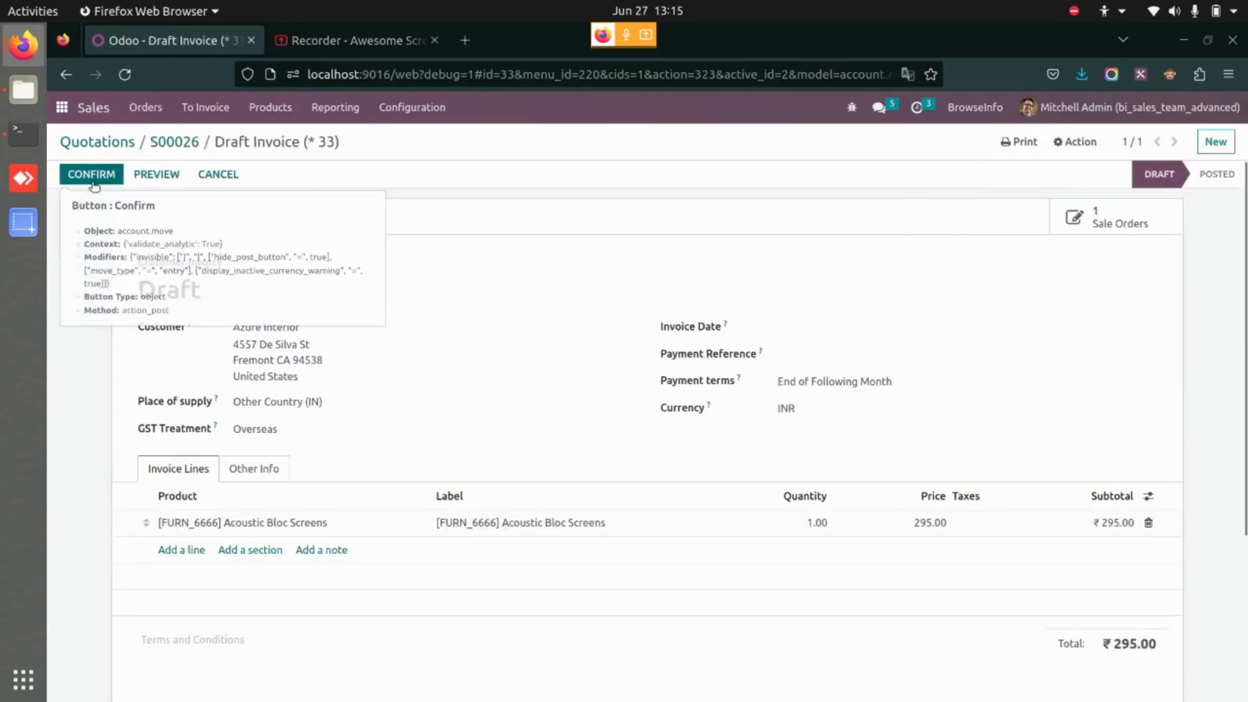
click(91, 174)
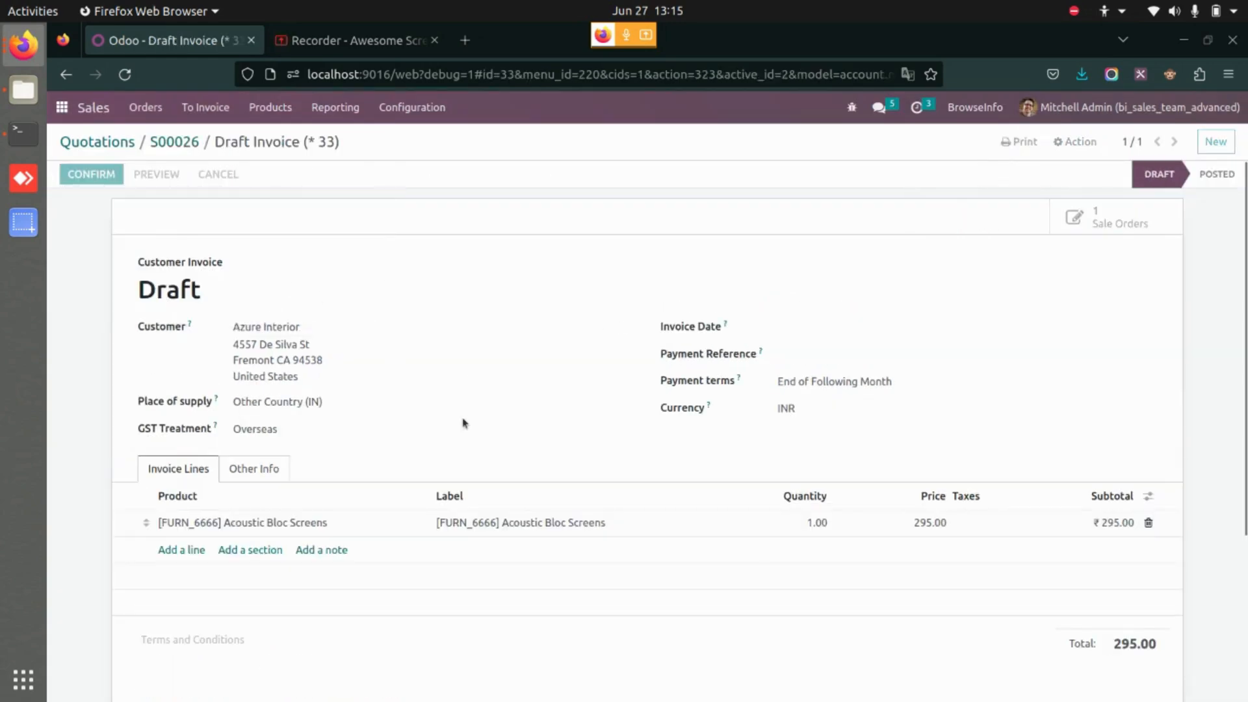
Examine the sales team, team leader, region and regional manager on the invoice, and view the linked sales order's delivery
click(250, 465)
scroll(294, 575, down, 5)
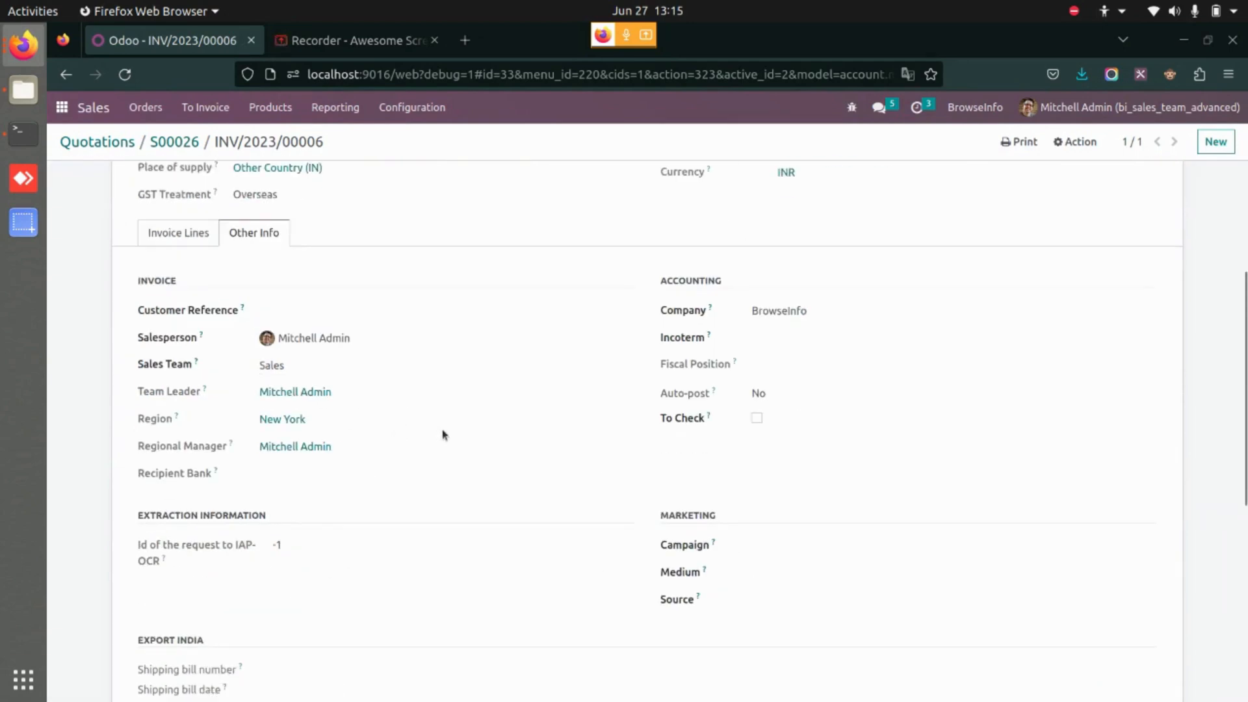
scroll(443, 435, up, 5)
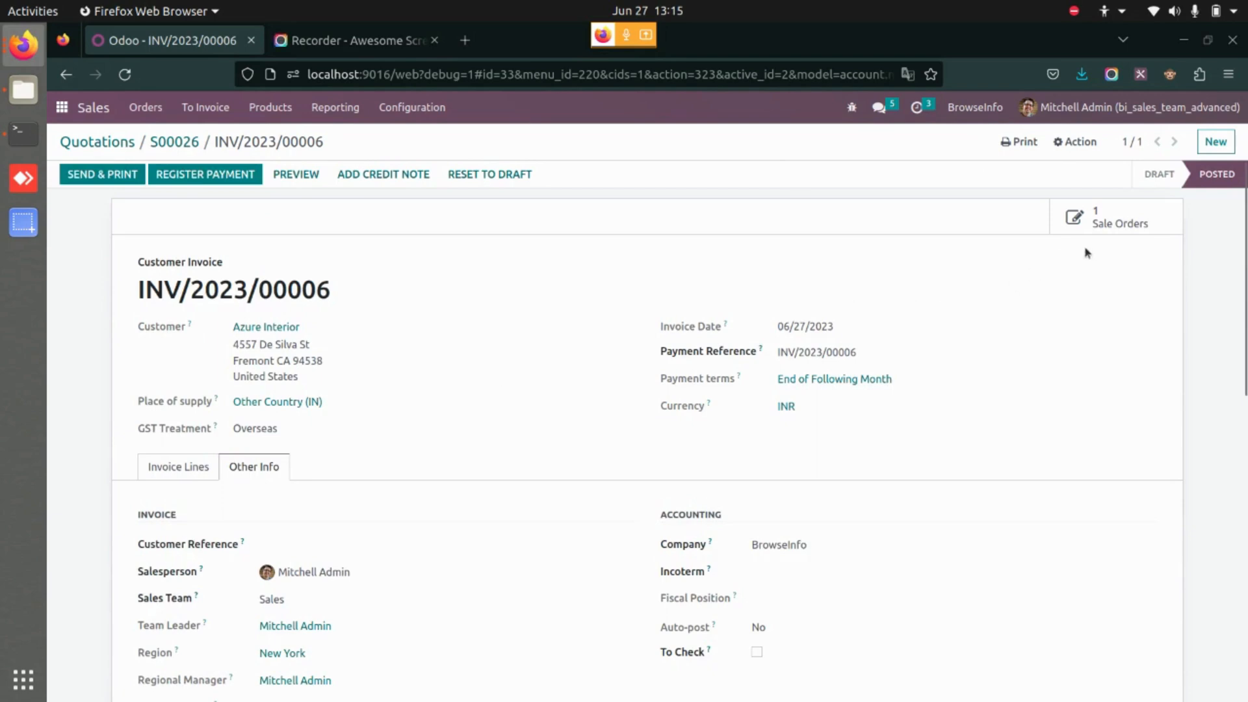
click(1128, 223)
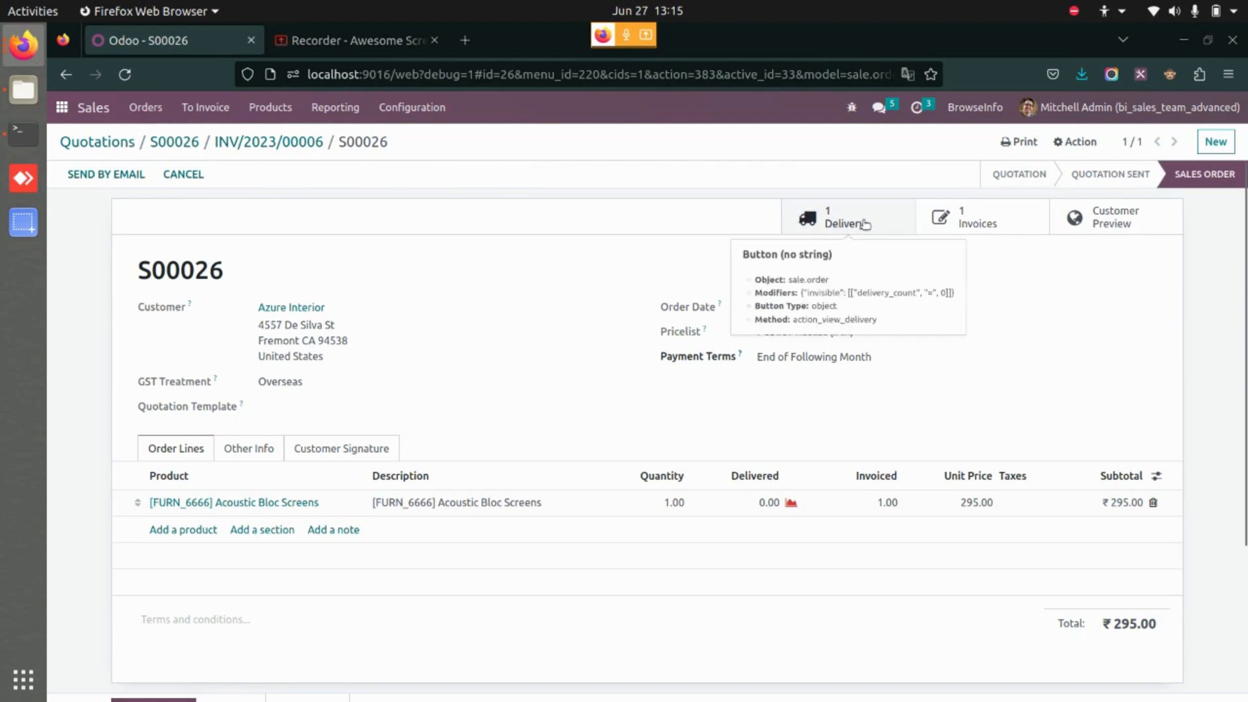
click(865, 224)
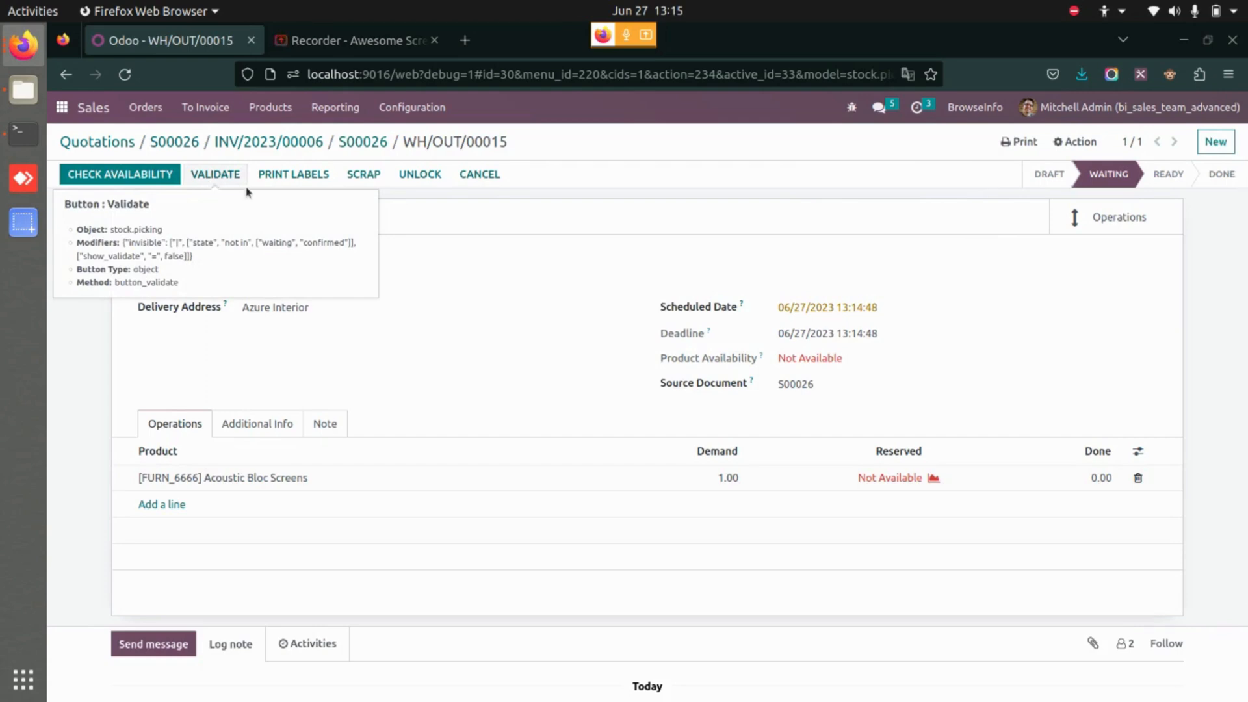
click(268, 141)
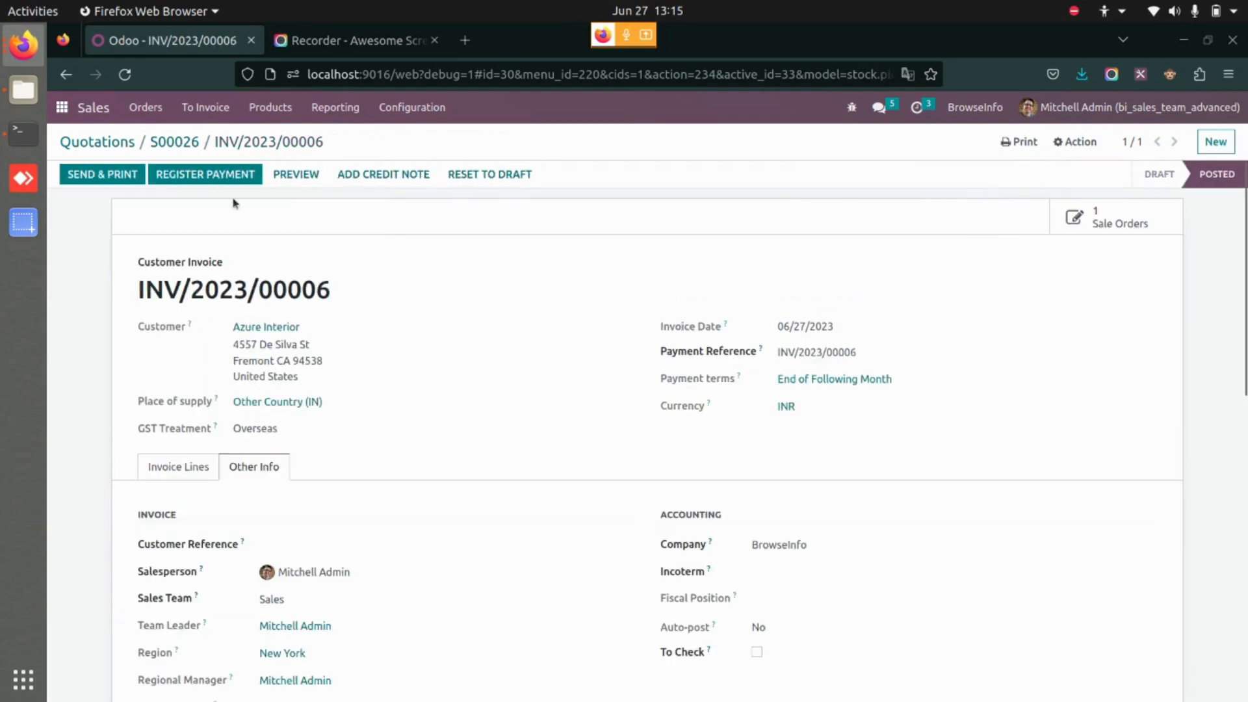
scroll(303, 522, down, 3)
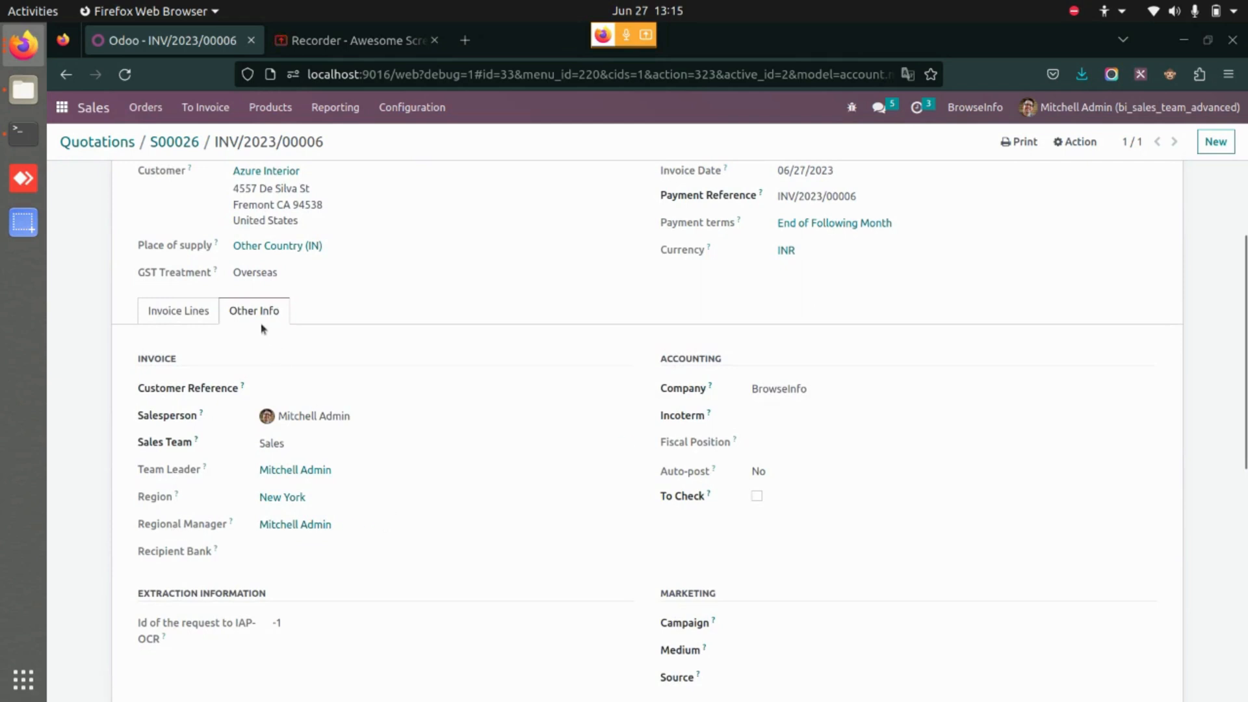
scroll(386, 497, up, 3)
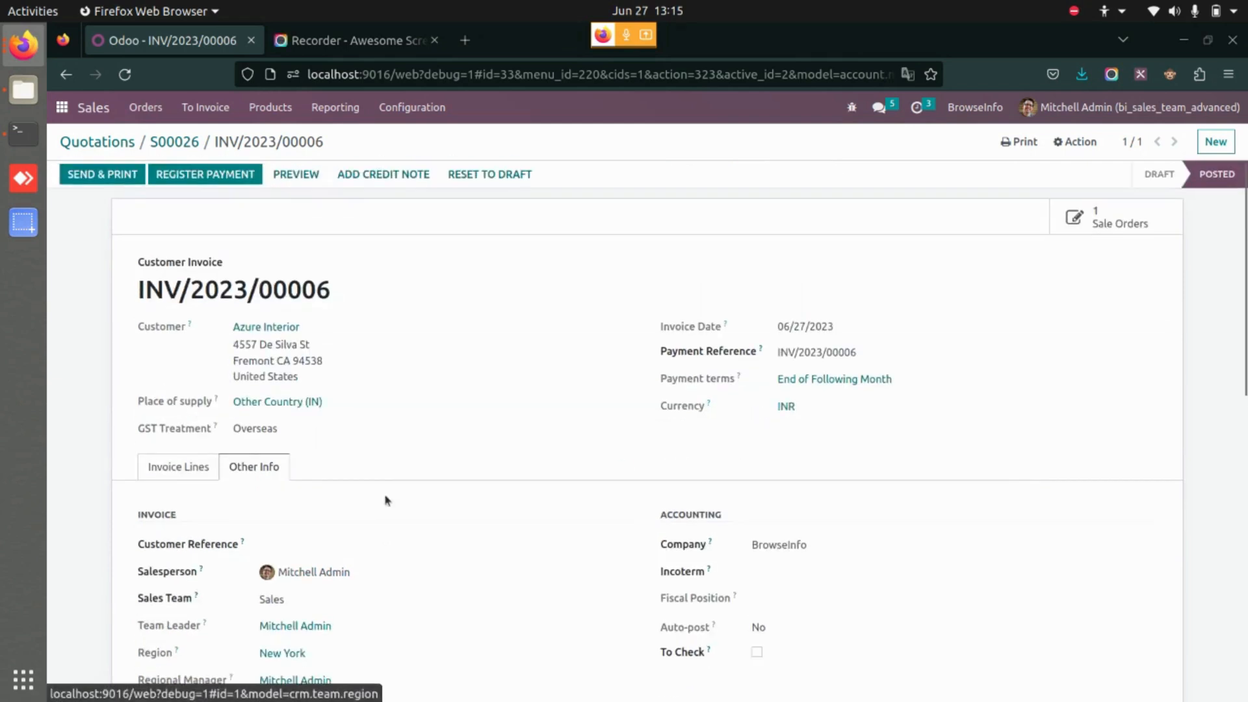
Return to the quotations list and remove the My Quotations filter
click(106, 146)
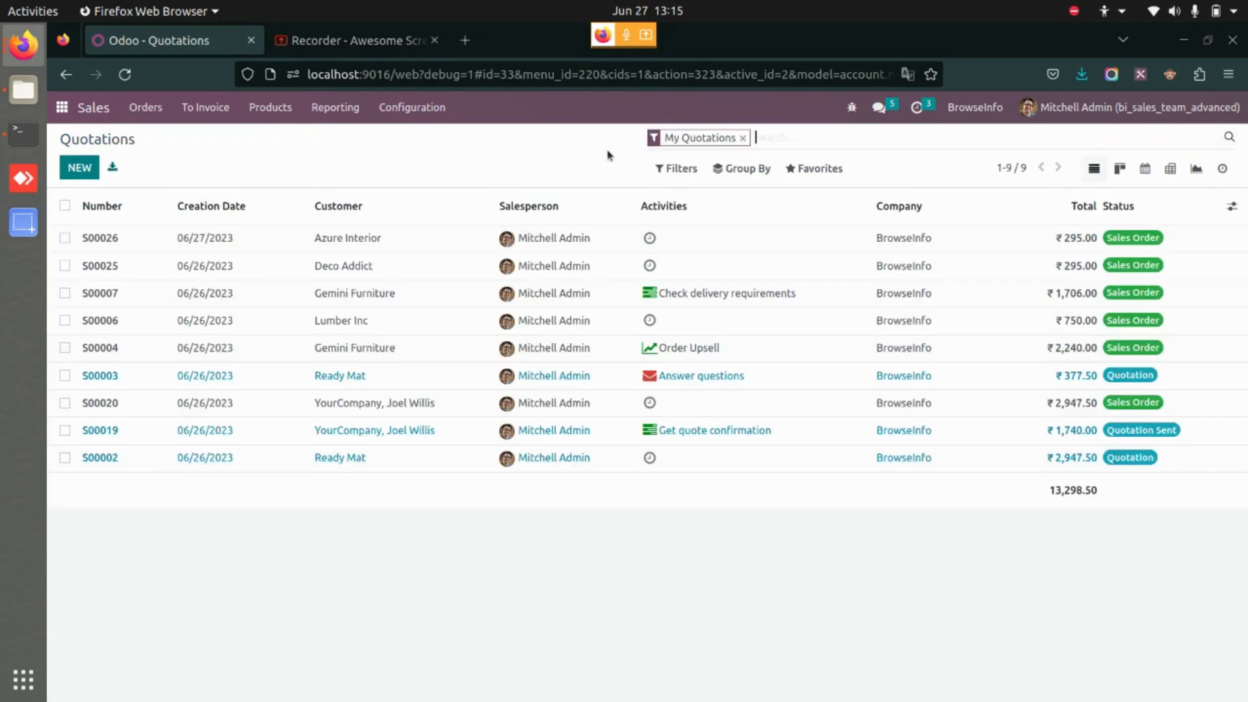
click(744, 137)
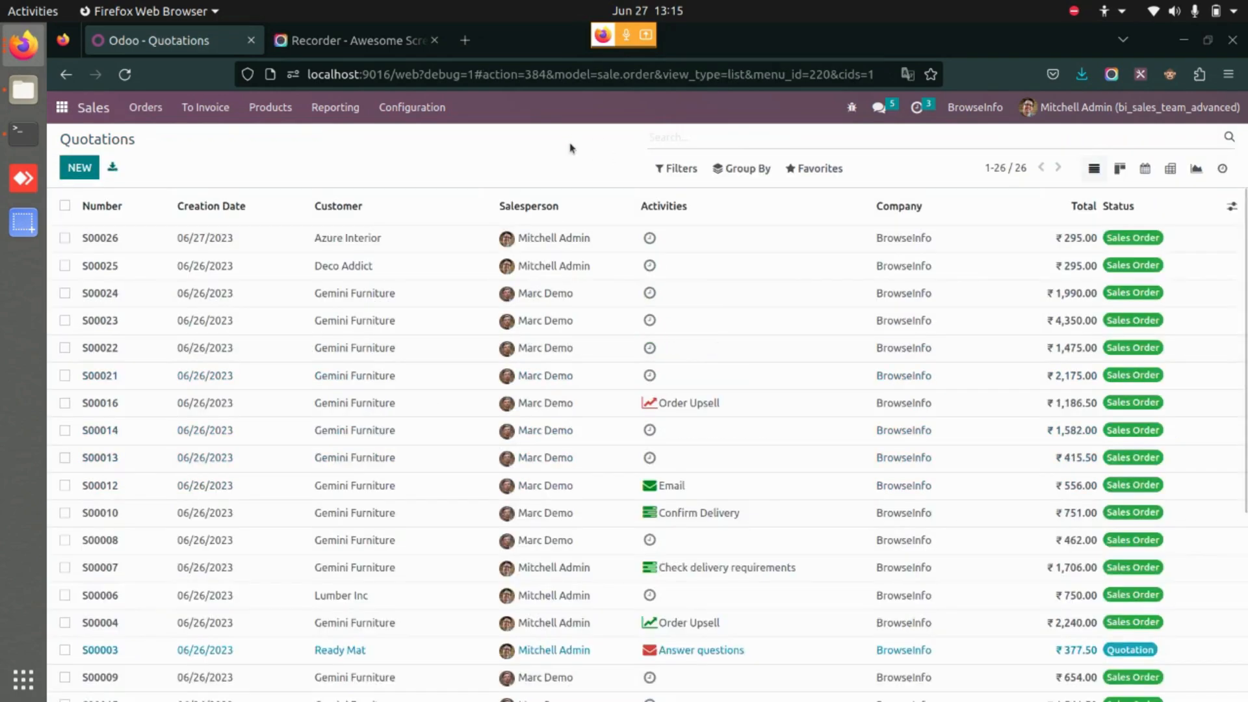
Filter the quotations with a custom condition where Regional Manager contains the manager's first name, and look through the matching orders
click(680, 169)
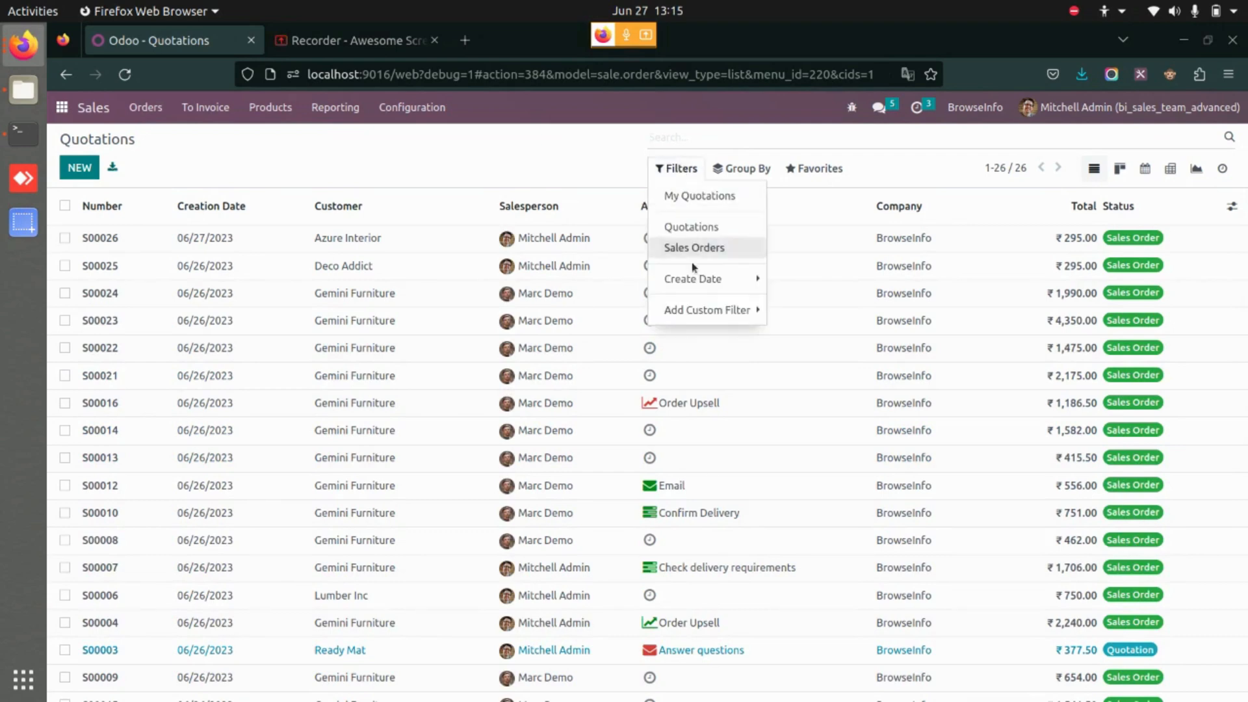
click(706, 309)
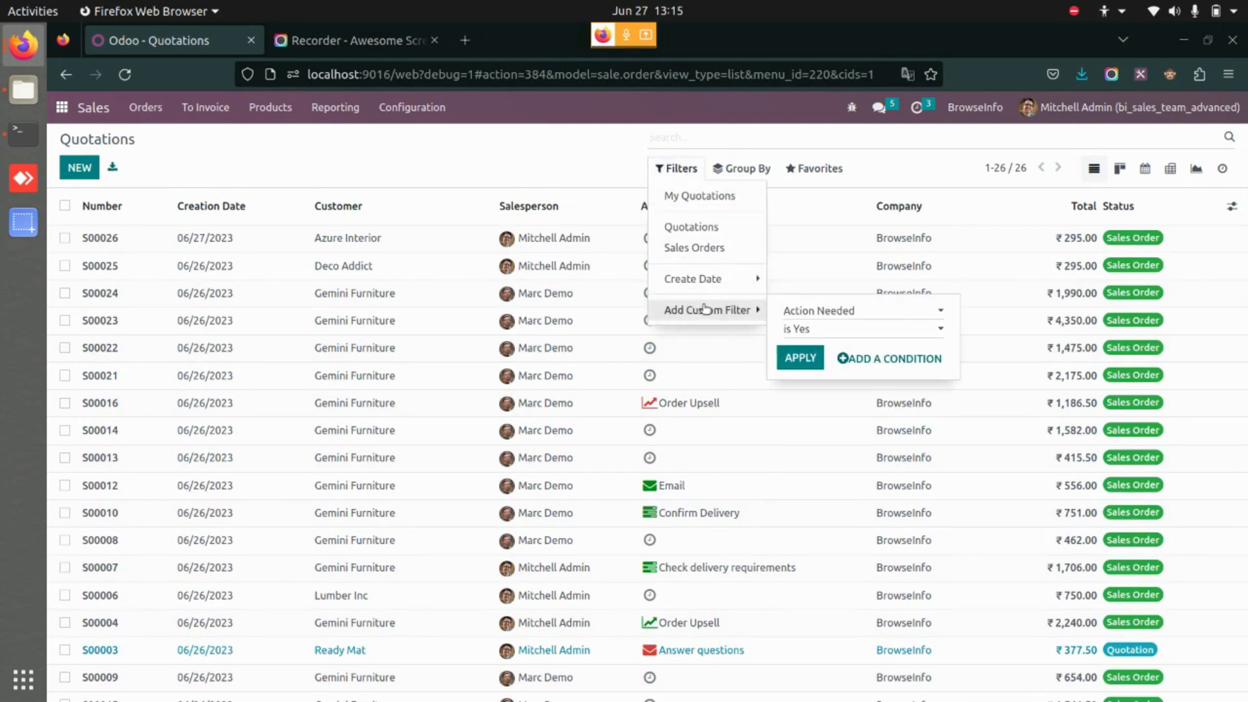
click(800, 318)
scroll(859, 573, down, 10)
scroll(859, 573, down, 3)
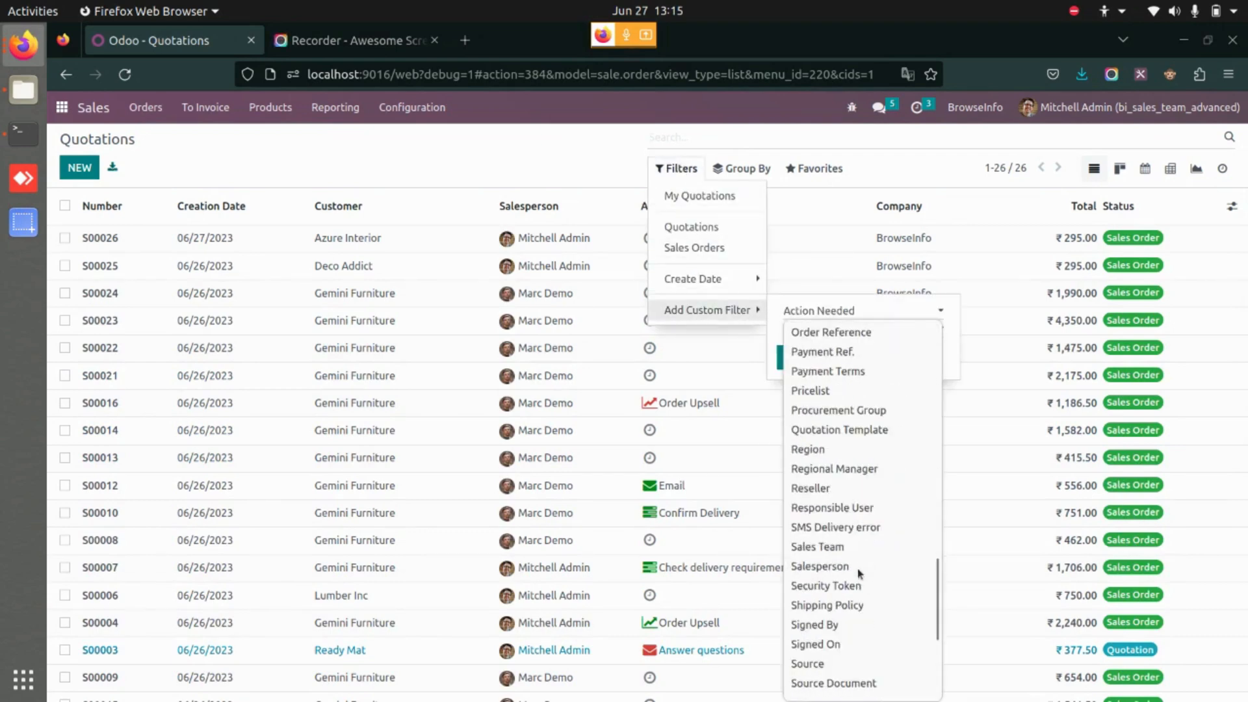
click(848, 470)
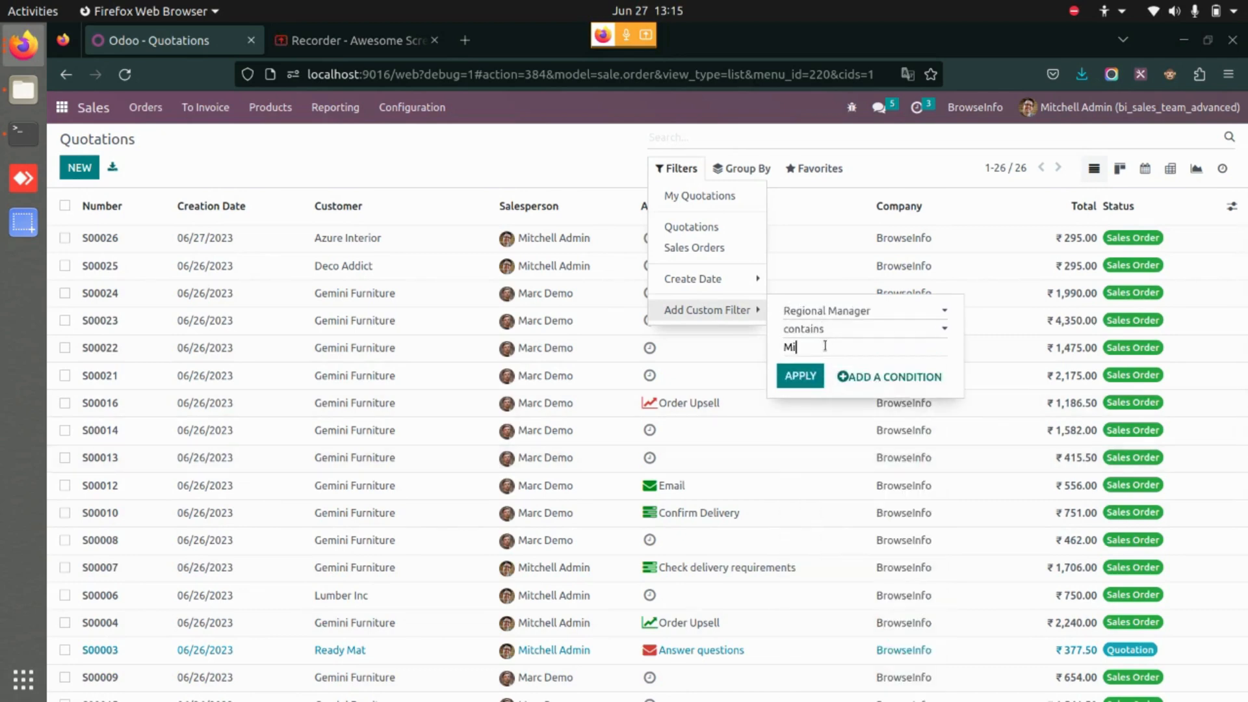
click(800, 376)
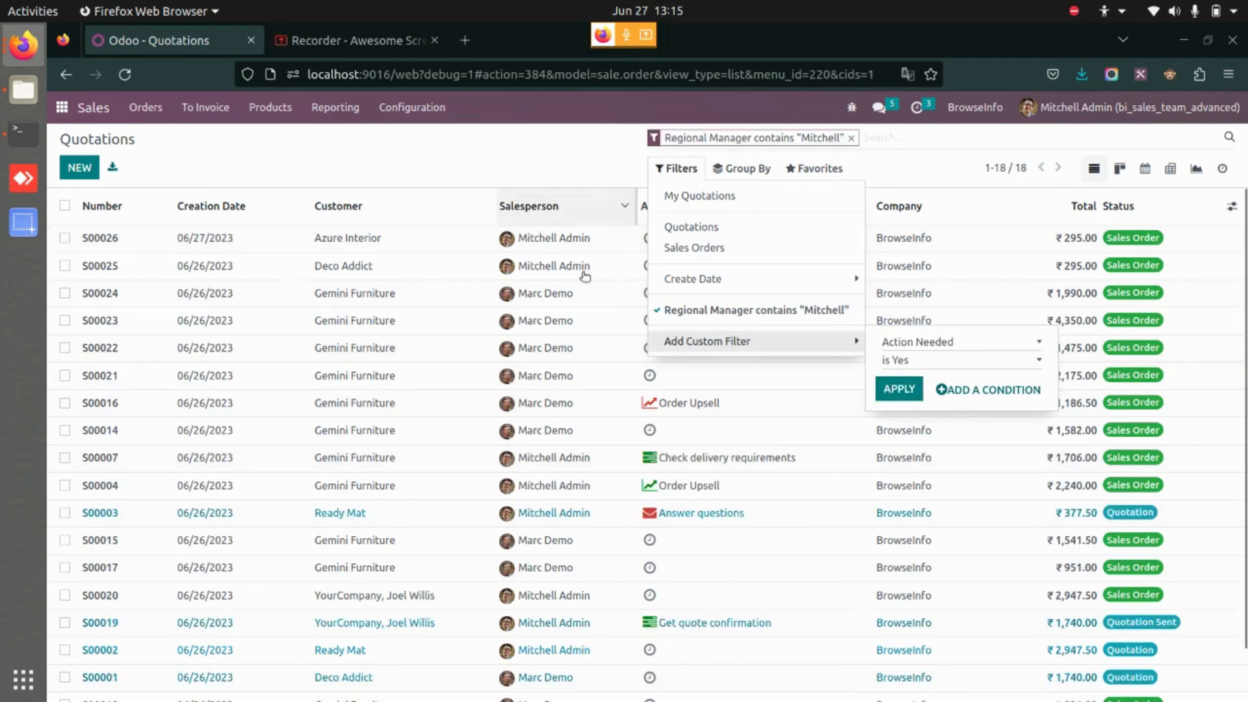
scroll(595, 527, down, 2)
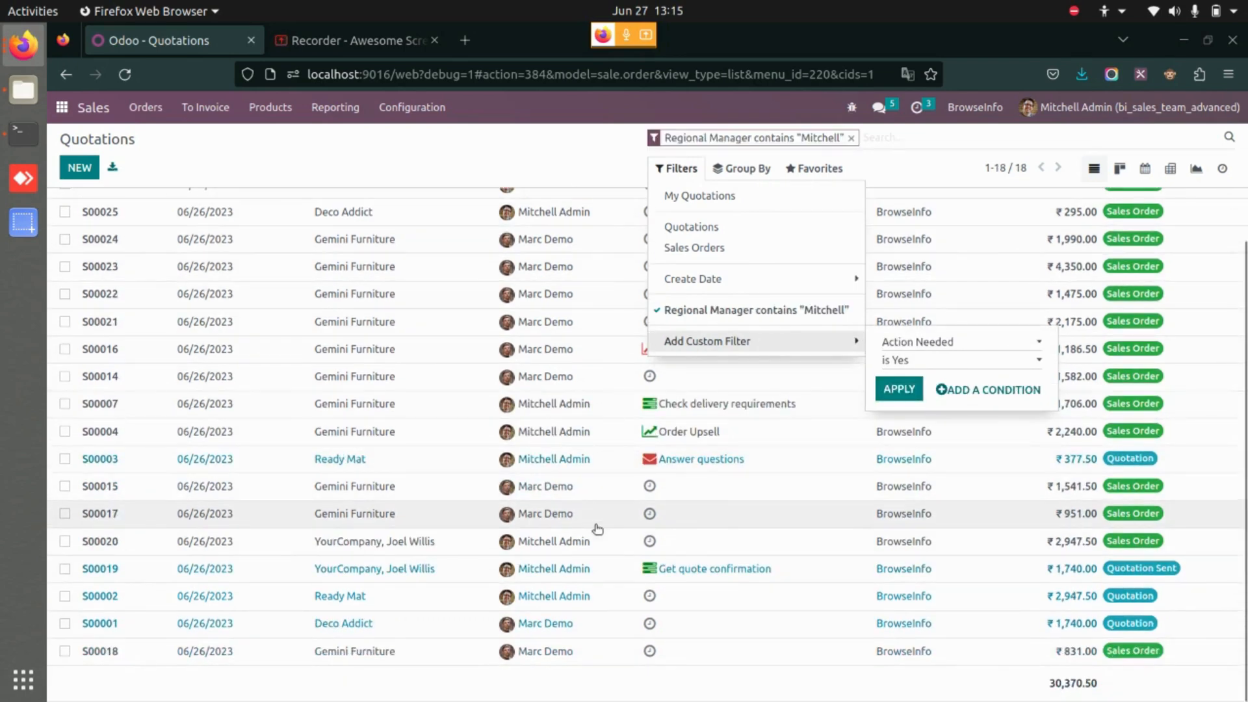
scroll(596, 528, up, 2)
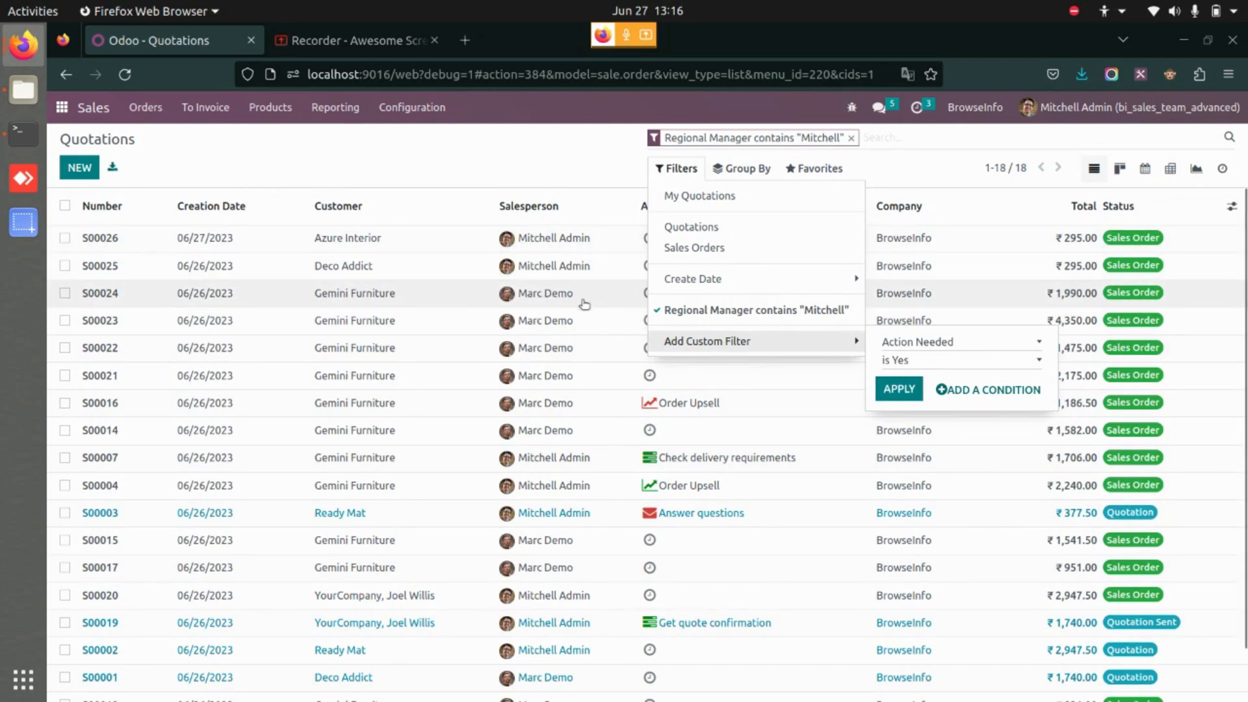
Examine the team leader, region and regional manager in the other information of the ₹ 1,990.00 Gemini Furniture order, and return to the quotations list
click(549, 300)
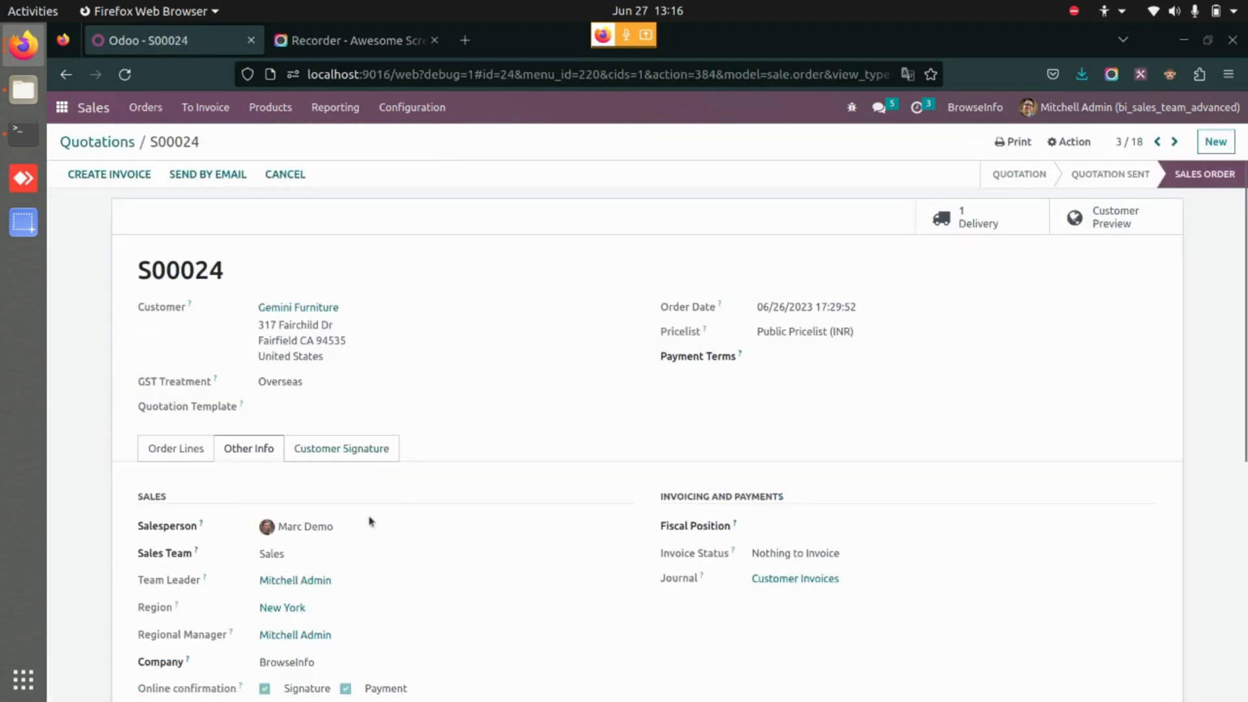
scroll(373, 520, down, 3)
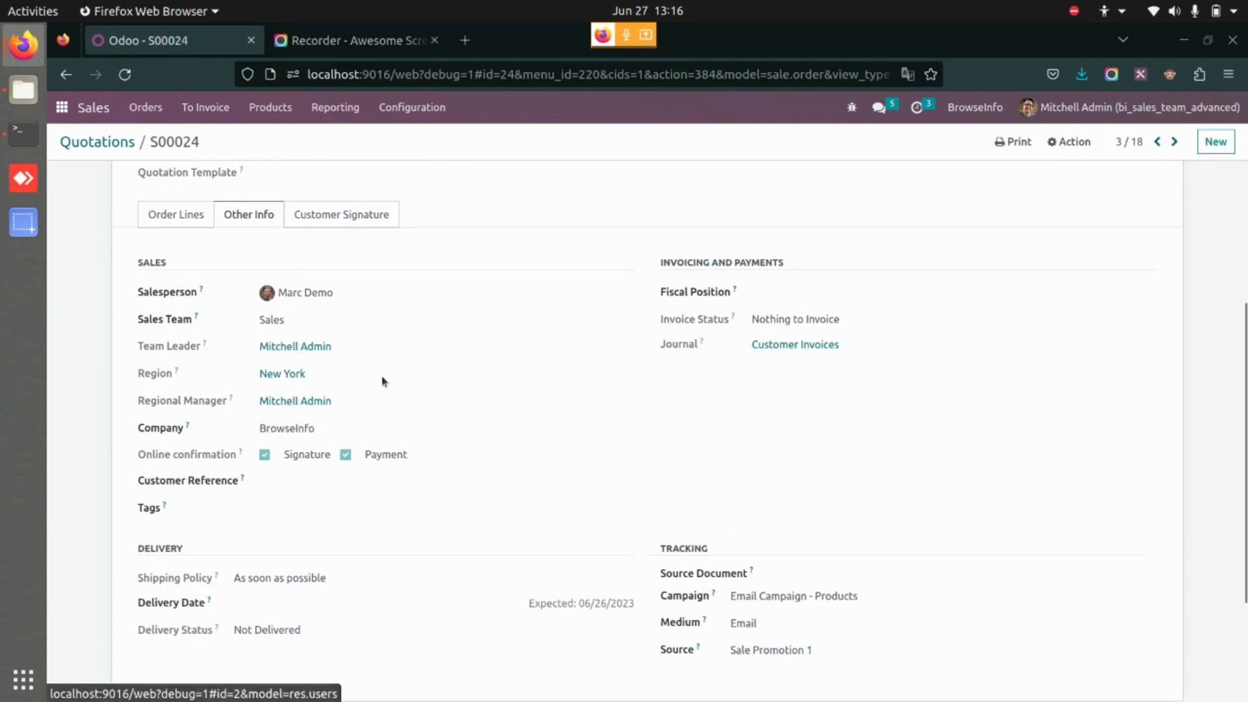
scroll(382, 390, up, 3)
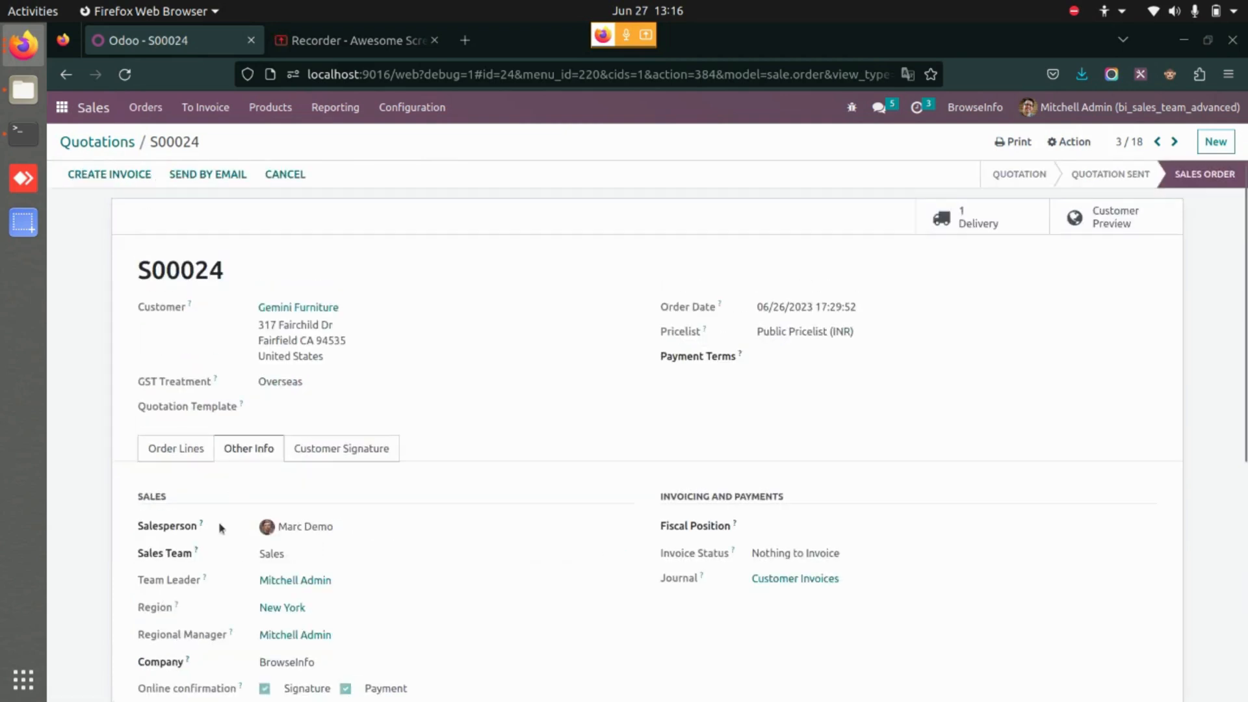
click(123, 143)
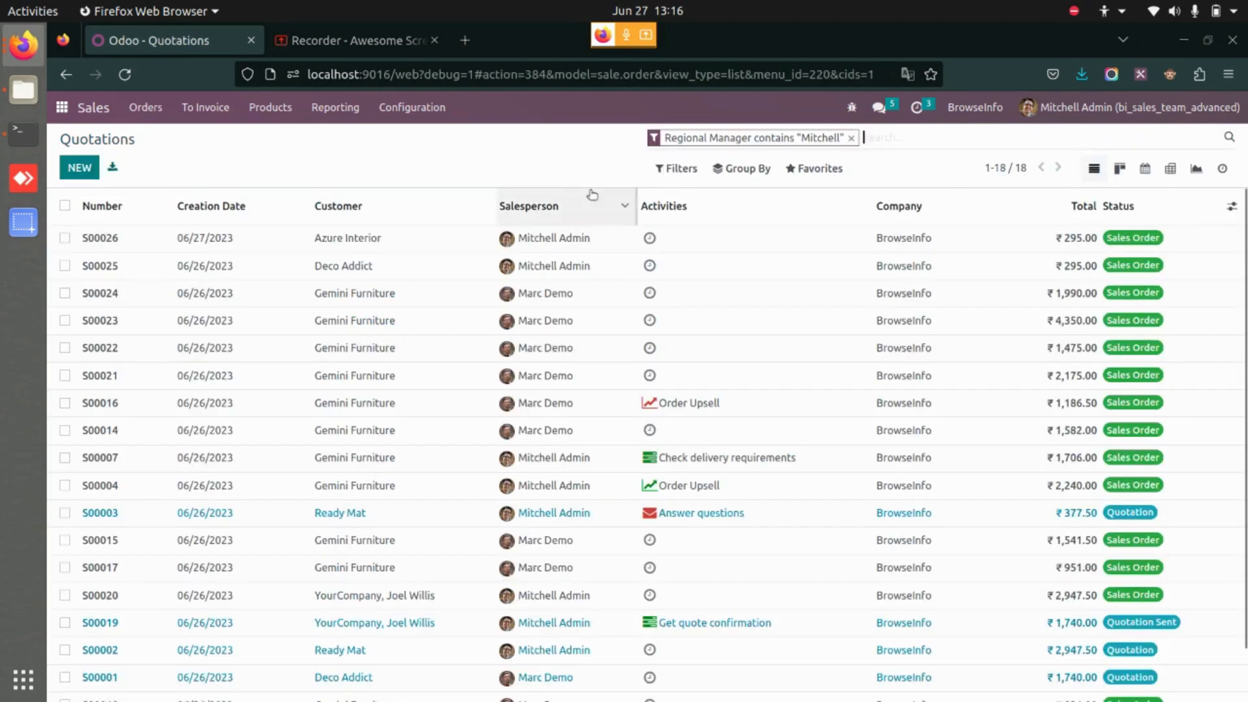
Replace the regional manager filter on the quotations with a custom filter where Region contains "New York"
click(851, 138)
click(676, 169)
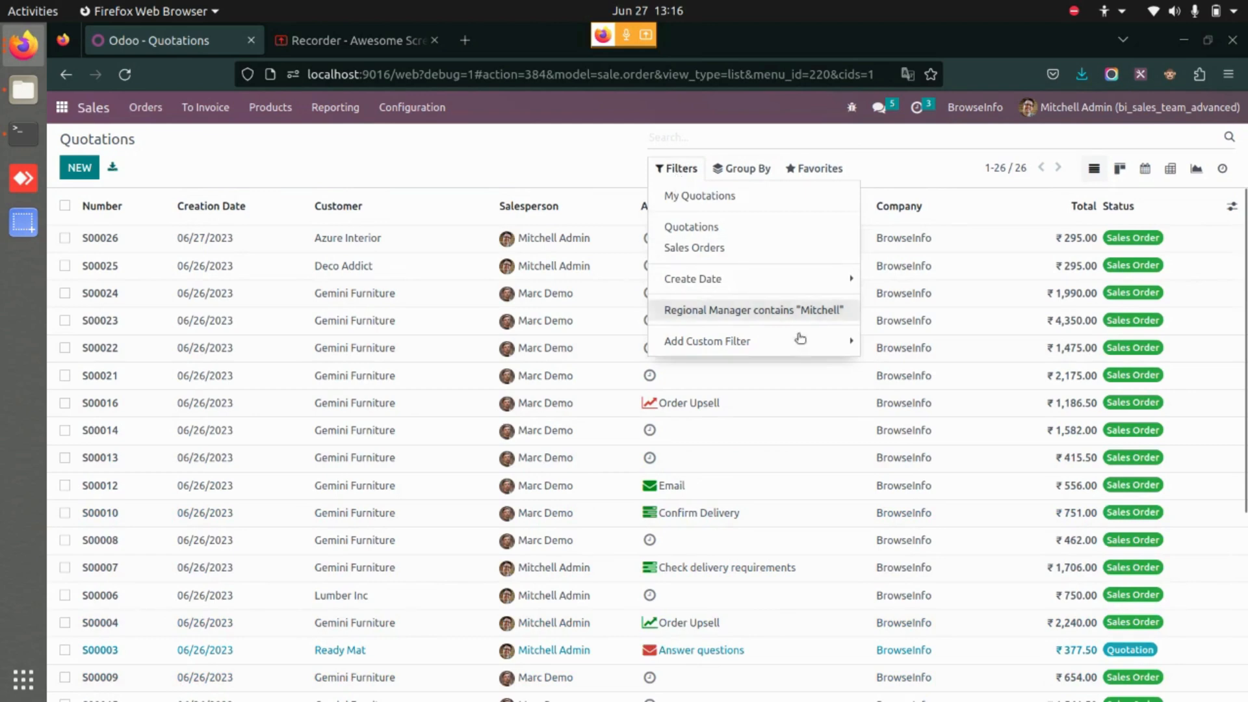
click(821, 343)
click(912, 345)
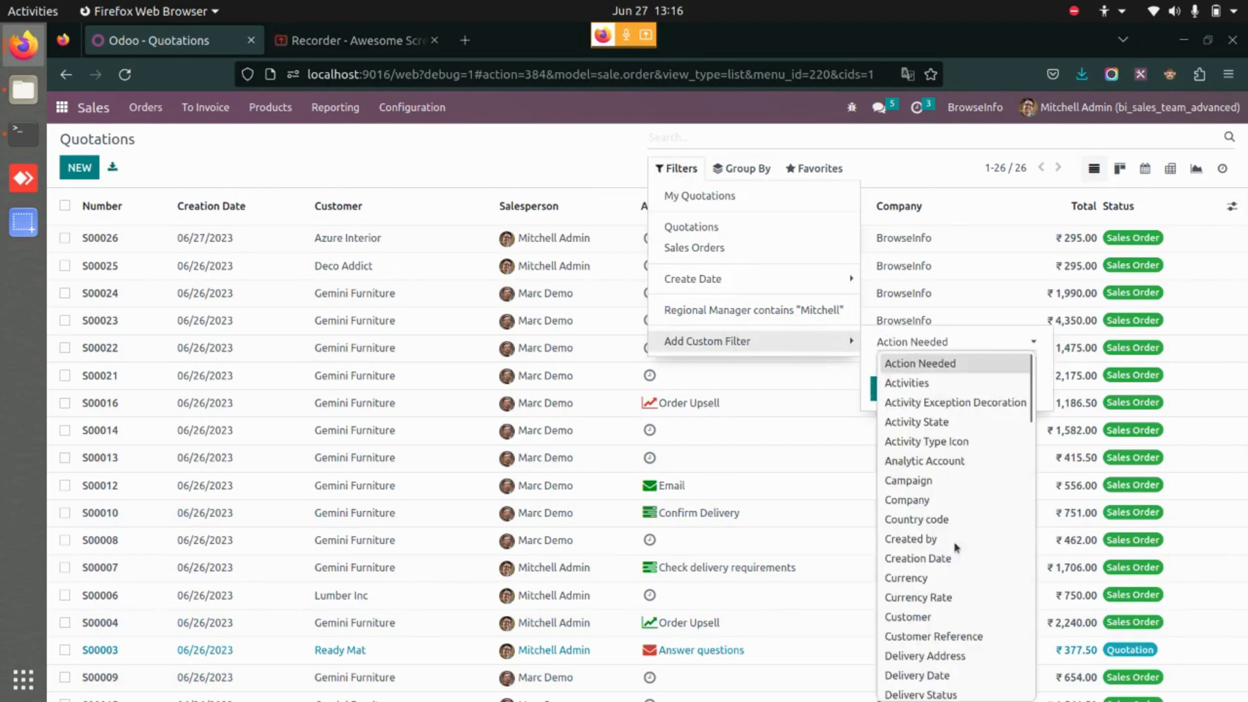
scroll(953, 540, down, 15)
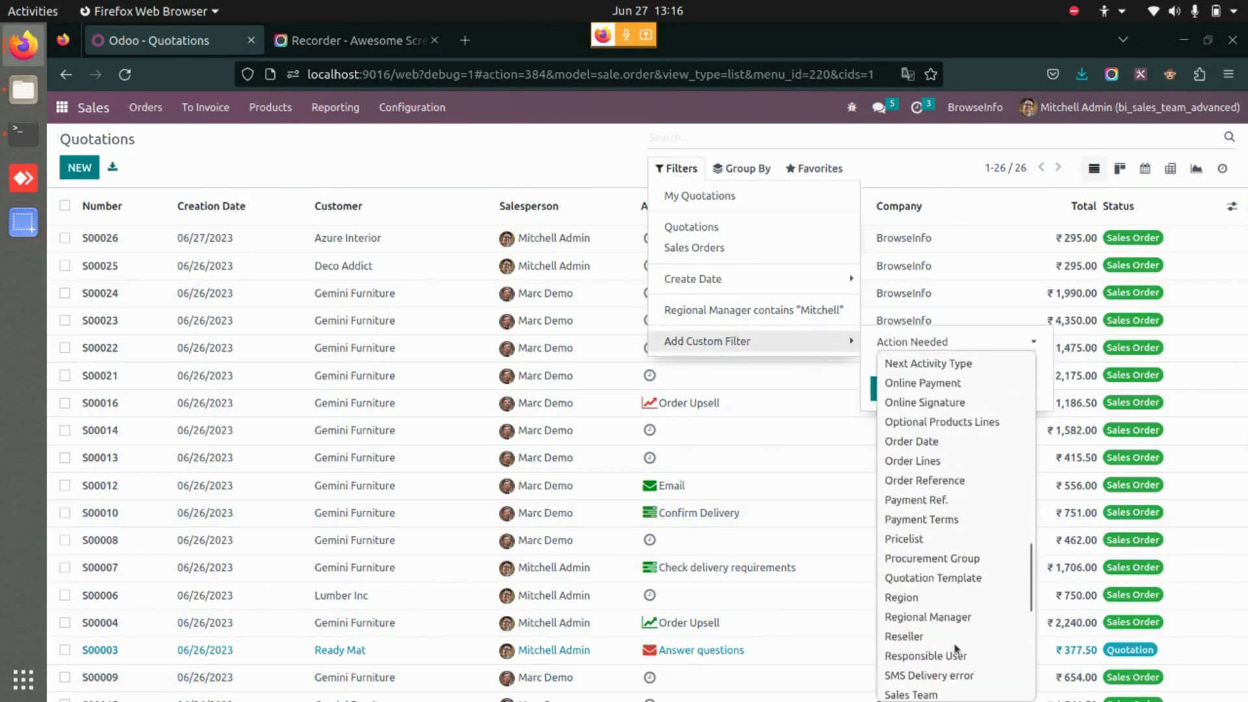
click(905, 596)
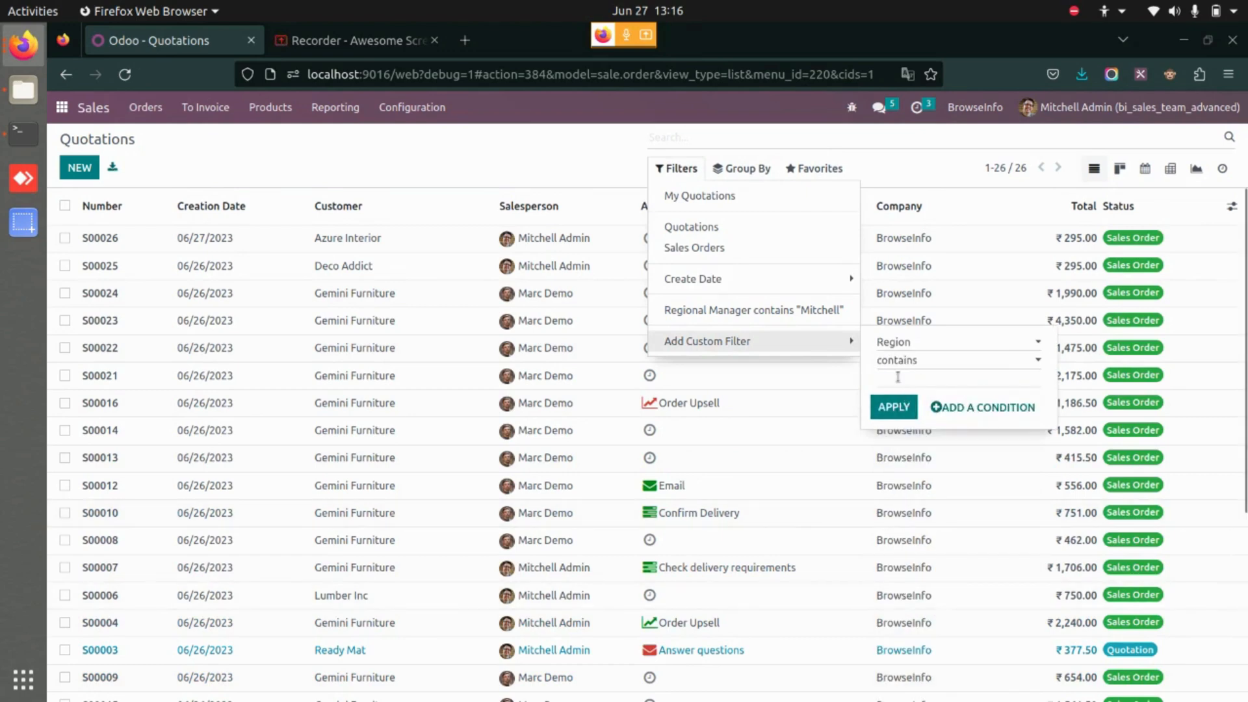
click(898, 377)
text(New York)
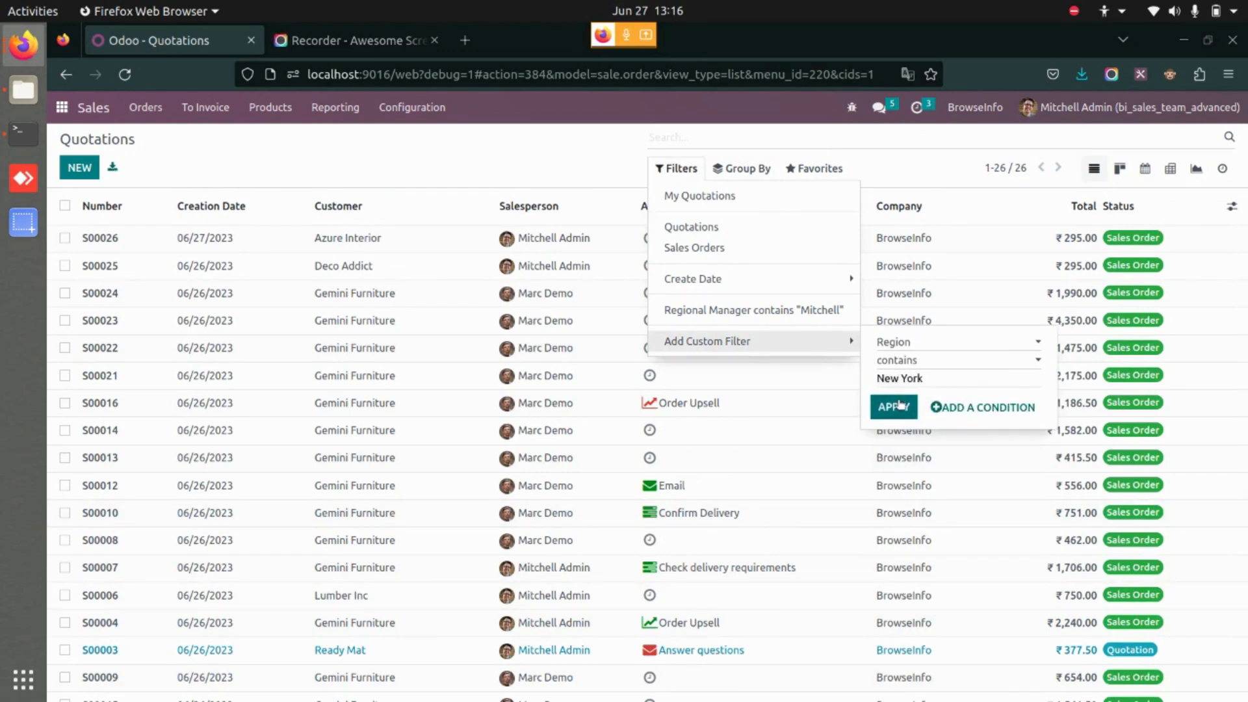
click(897, 407)
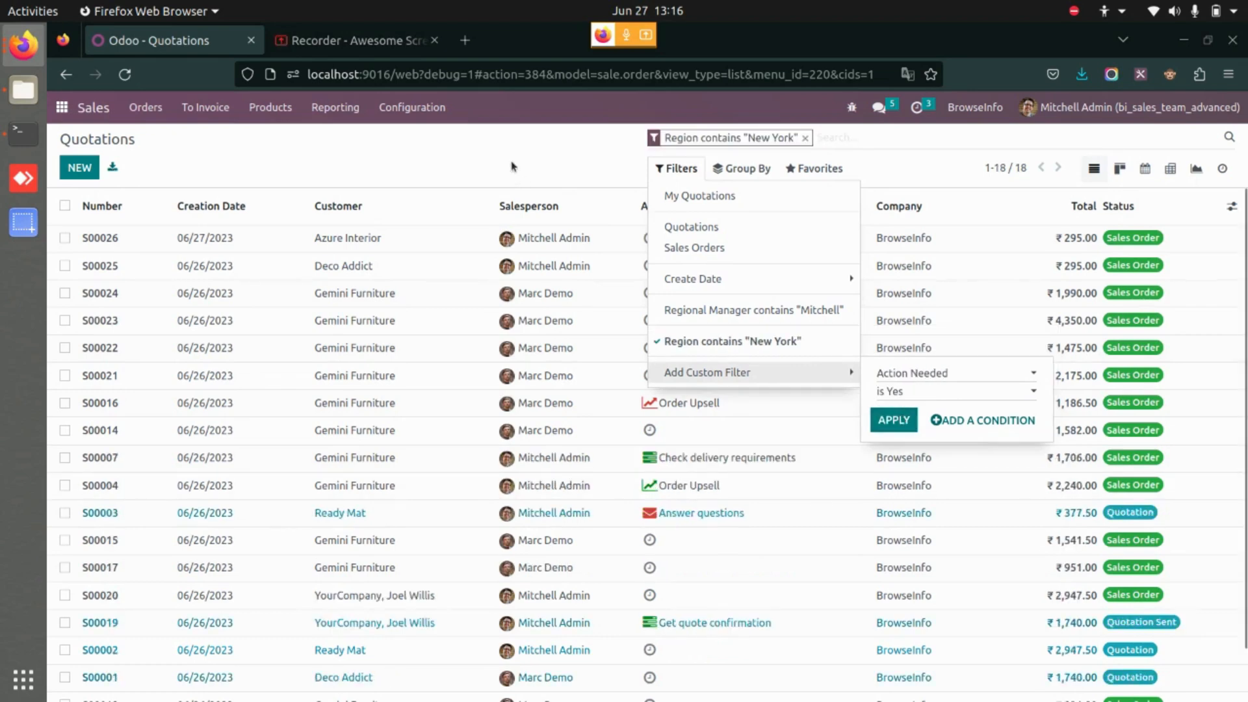
Look through the quotations of the New York region and remove the region filter
click(528, 188)
scroll(545, 585, down, 2)
scroll(543, 601, up, 2)
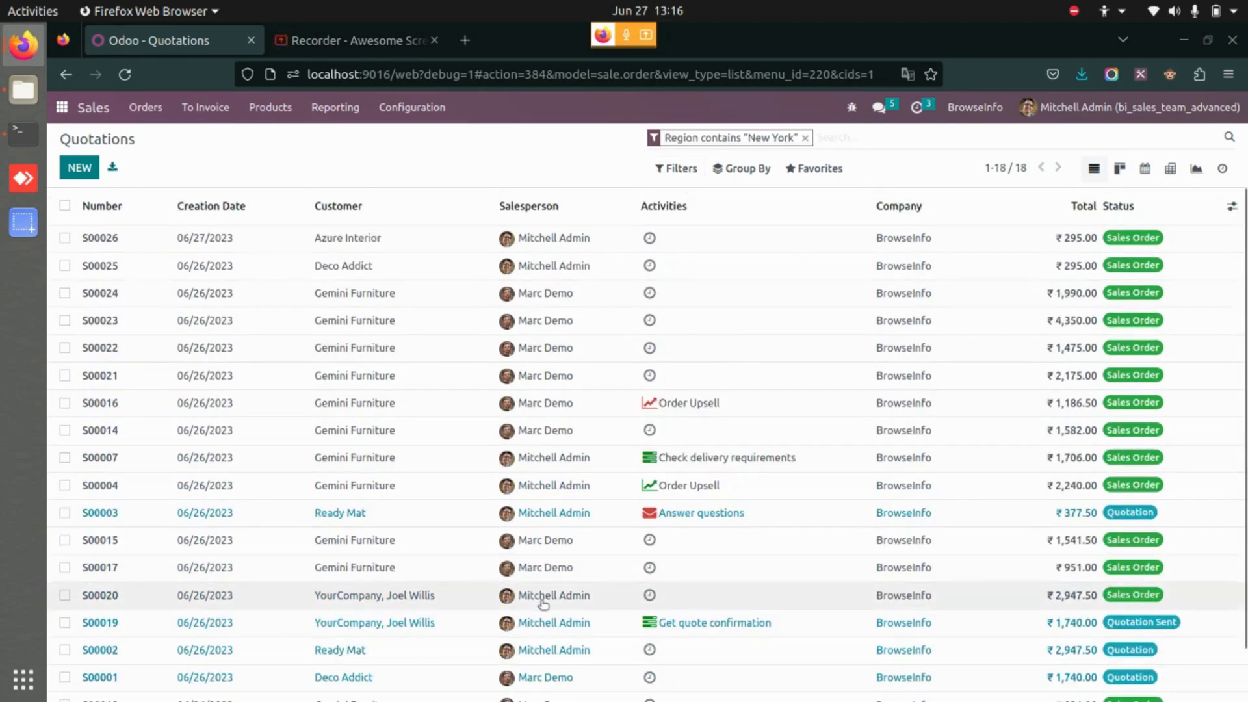
click(806, 137)
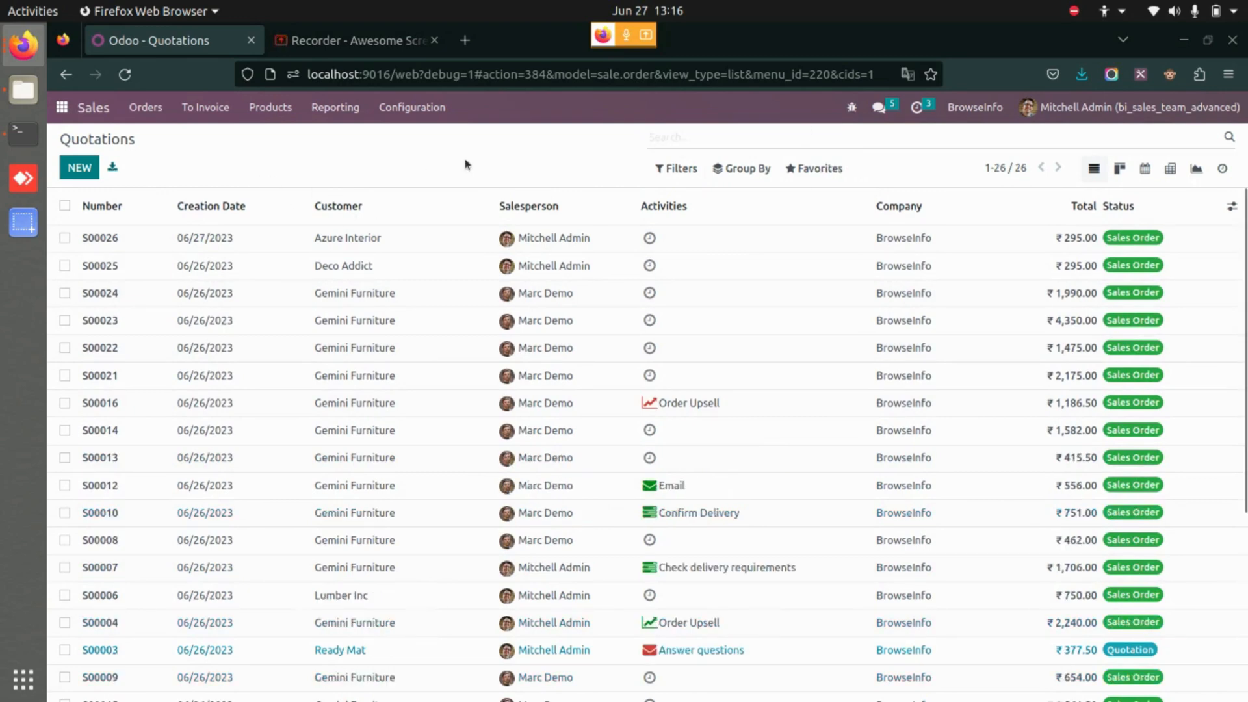